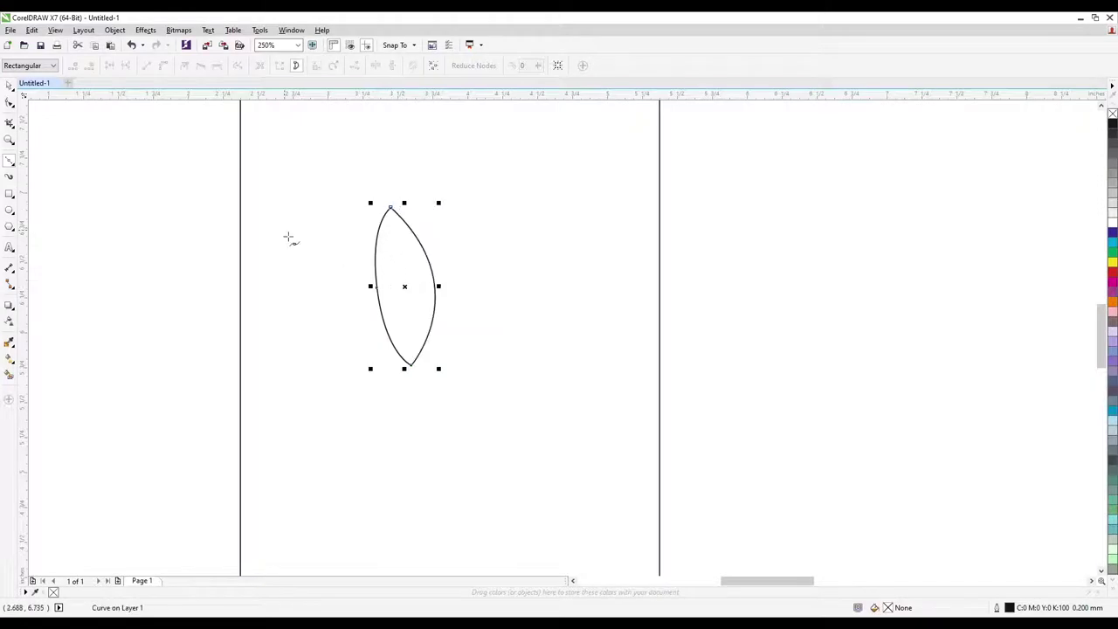
- Draw a narrow pointed midrib running down through the leaf to its base and trim it out of the leaf
scroll(398, 297, up, 2)
click(385, 165)
click(425, 472)
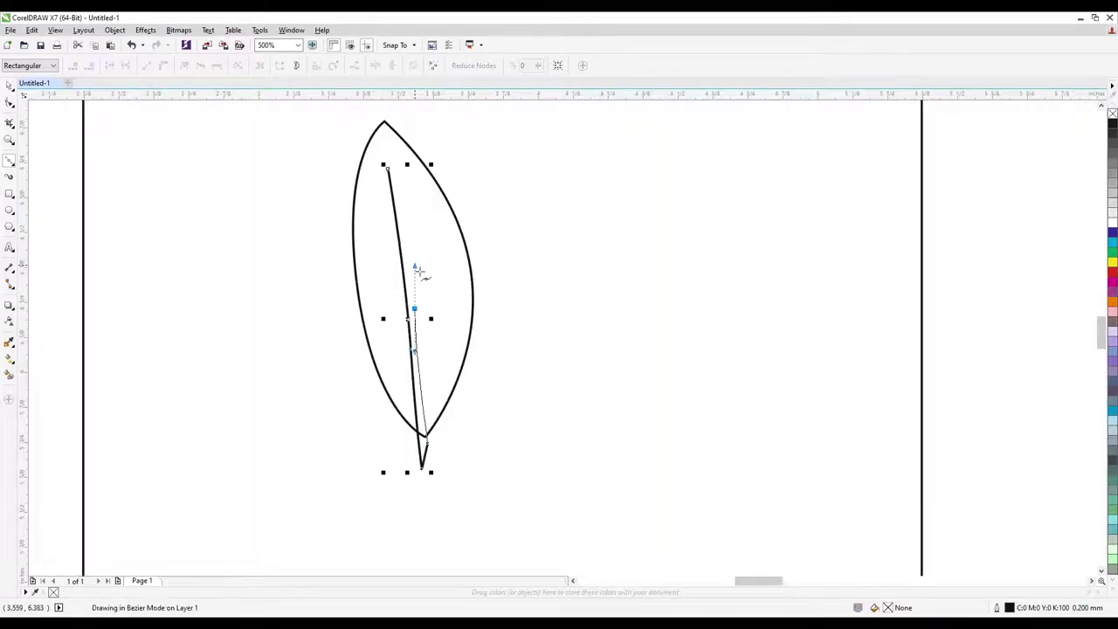
drag(418, 272, 418, 272)
click(10, 86)
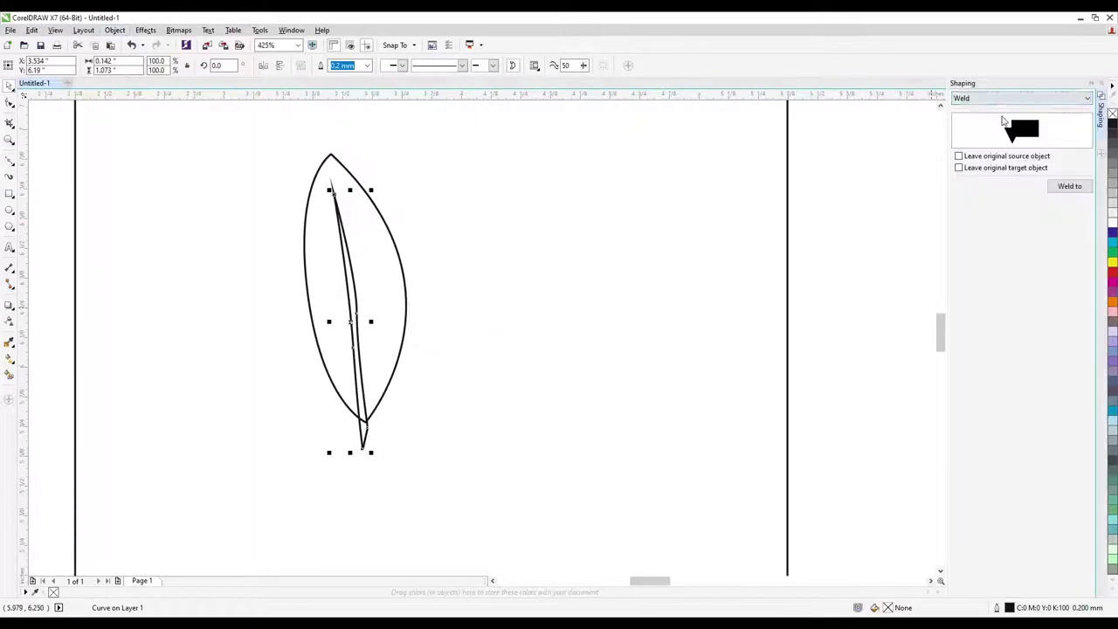
click(611, 225)
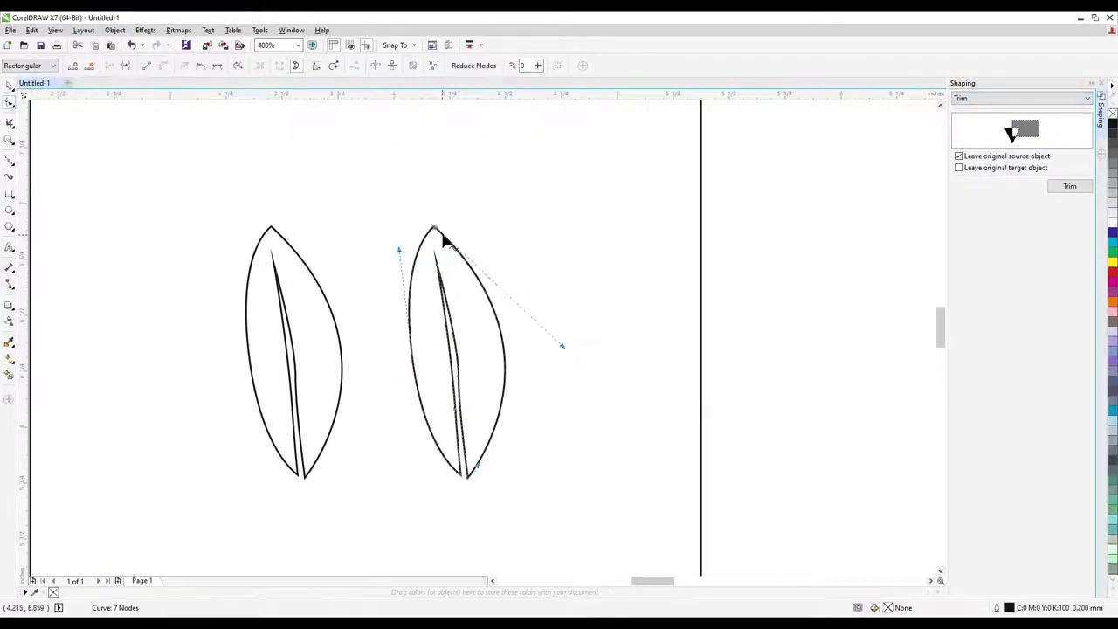
- Reshape the duplicate leaf into a broader form with a shifted tip and a curved midrib
drag(439, 237, 432, 266)
drag(474, 316, 472, 289)
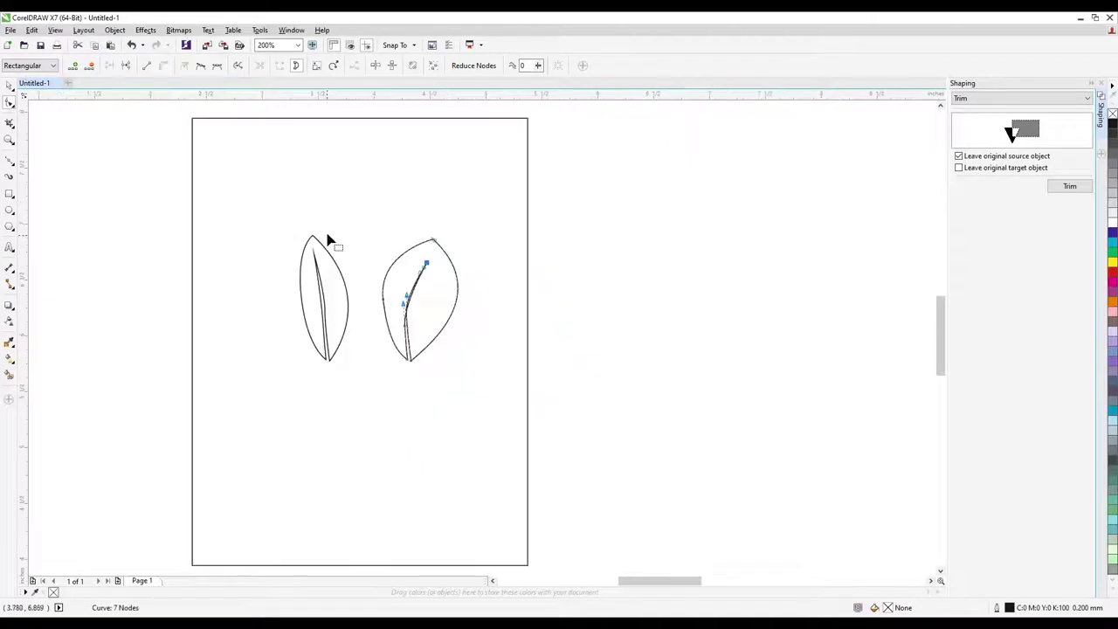
key(space)
- Move the reshaped leaf over to the original, mirror, rotate and shrink it, and set its base beside the large leaf's base
drag(469, 306, 289, 312)
click(289, 311)
scroll(294, 312, up, 1)
drag(310, 170, 250, 162)
click(263, 68)
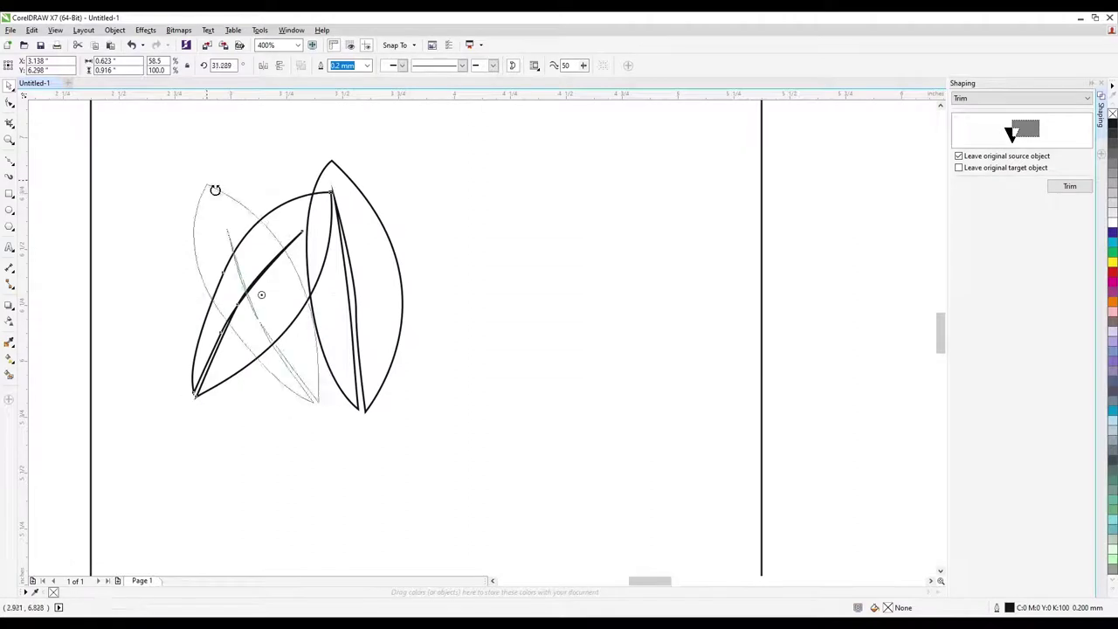
drag(187, 187, 235, 257)
drag(343, 398, 363, 420)
key(F10)
key(space)
- Tilt the large leaf clockwise so it leans away from the small leaf, with their bases together
click(352, 188)
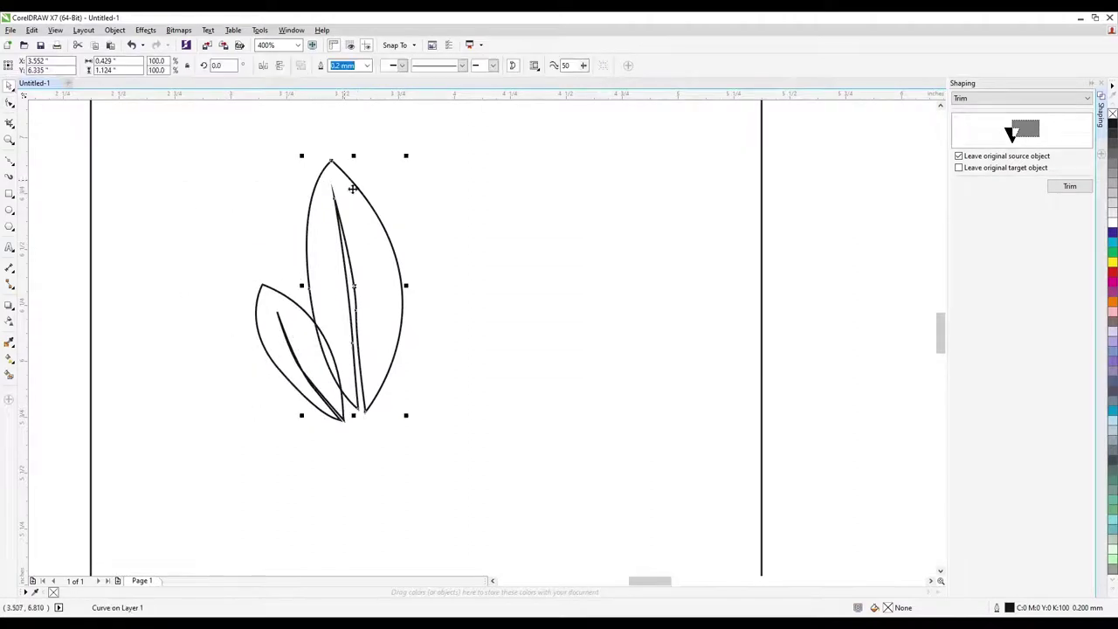
drag(396, 324, 385, 349)
scroll(446, 279, down, 1)
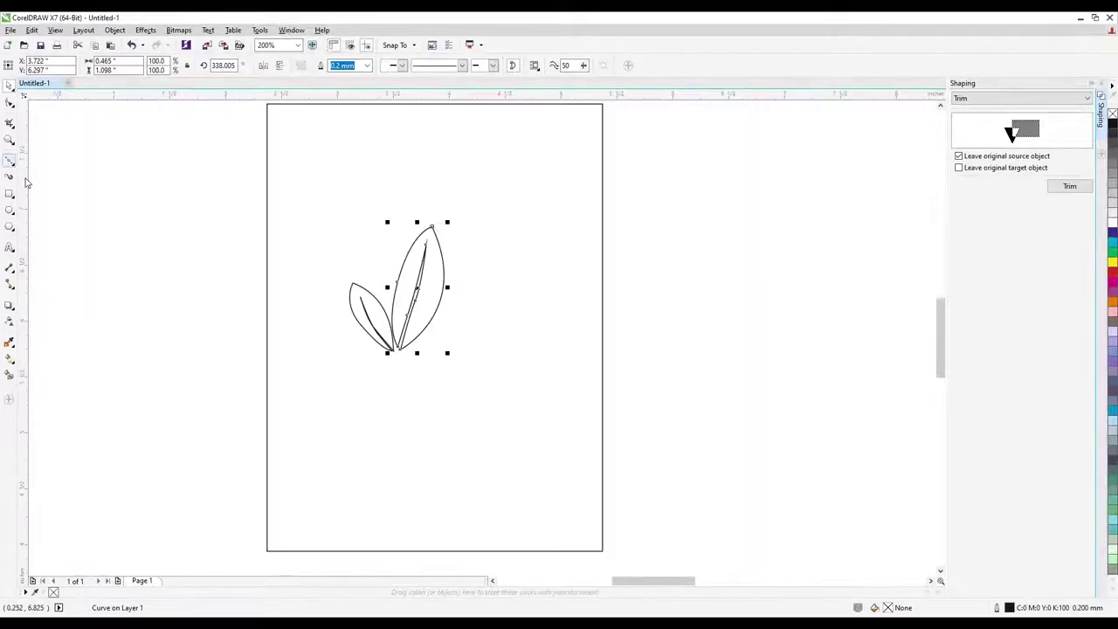
- Draw the left half of a bottle outline below the leaves with Bezier curves and mirror a copy to form the right half
key(space)
scroll(412, 299, down, 1)
scroll(393, 288, up, 2)
drag(387, 247, 421, 239)
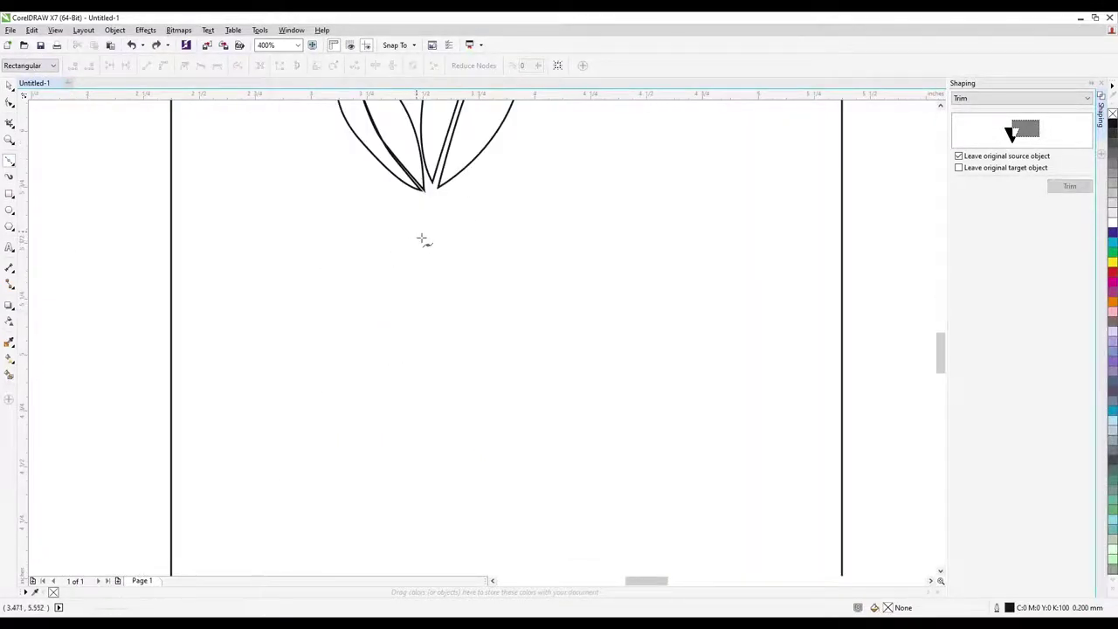
drag(393, 291, 394, 315)
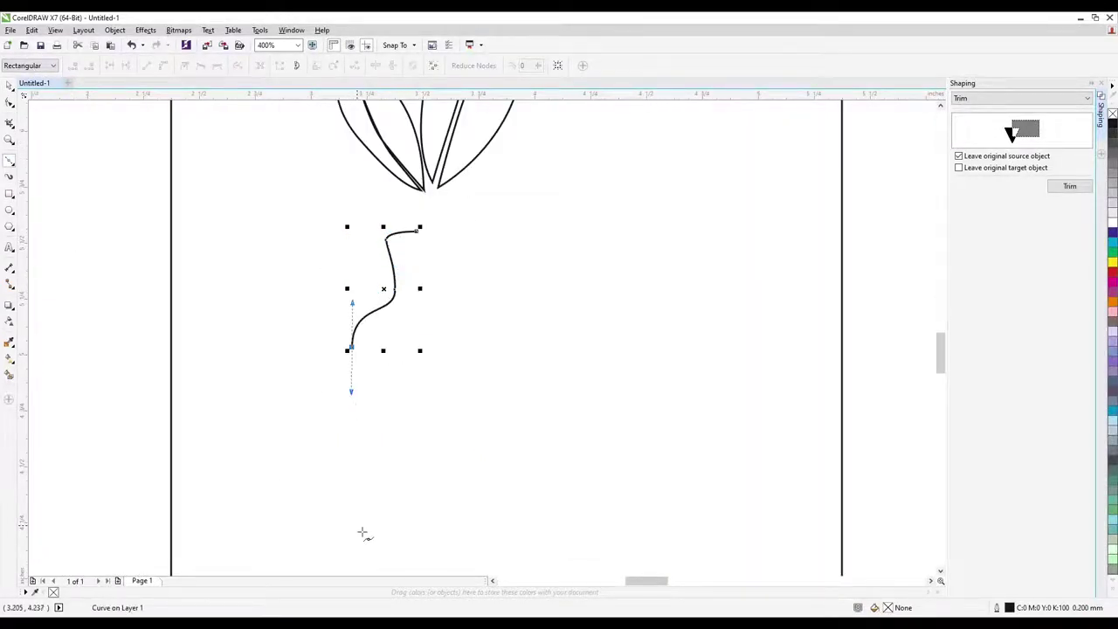
drag(356, 525, 373, 551)
key(space)
drag(341, 388, 526, 388)
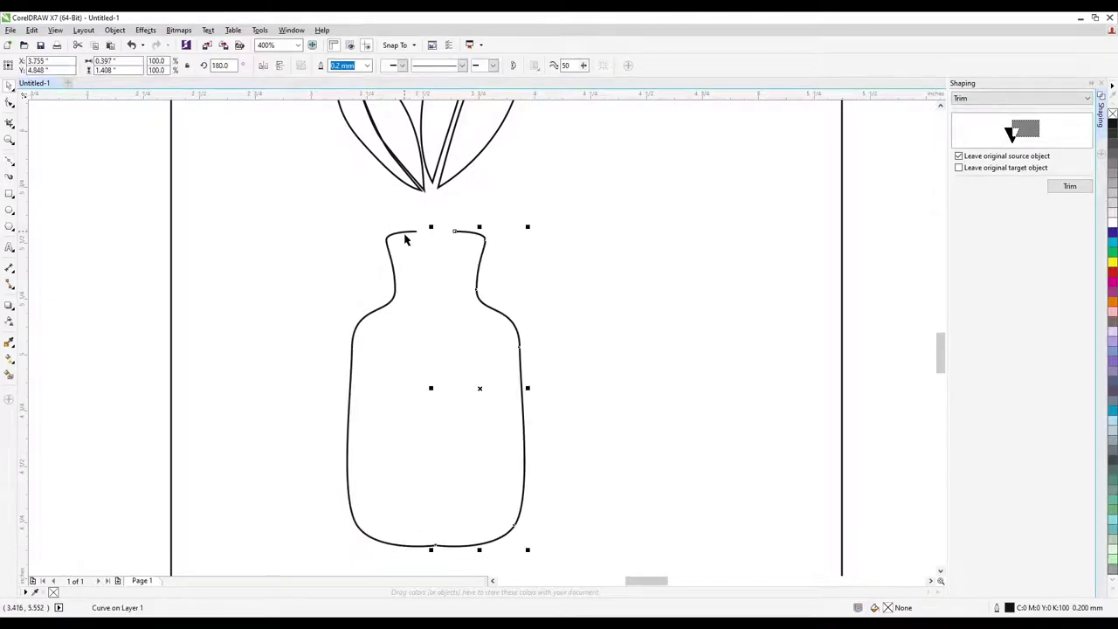
- Select both bottle halves and extend the open ends of the rim until they meet in the middle
shift+click(411, 232)
key(F10)
scroll(453, 238, up, 3)
mouse_move(327, 242)
mouse_down()
mouse_move(399, 242)
mouse_move(316, 188)
mouse_up()
scroll(399, 242, down, 2)
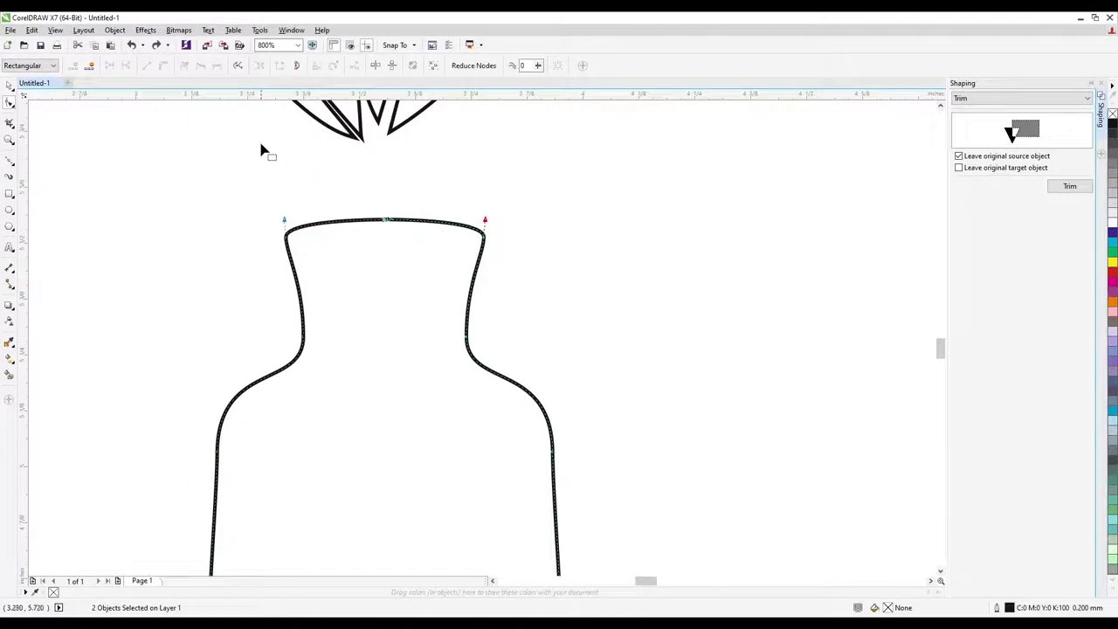
- Combine the two bottle halves into one curve and smooth the outline where they meet at the base
key(space)
scroll(487, 262, down, 1)
key(space)
key(space)
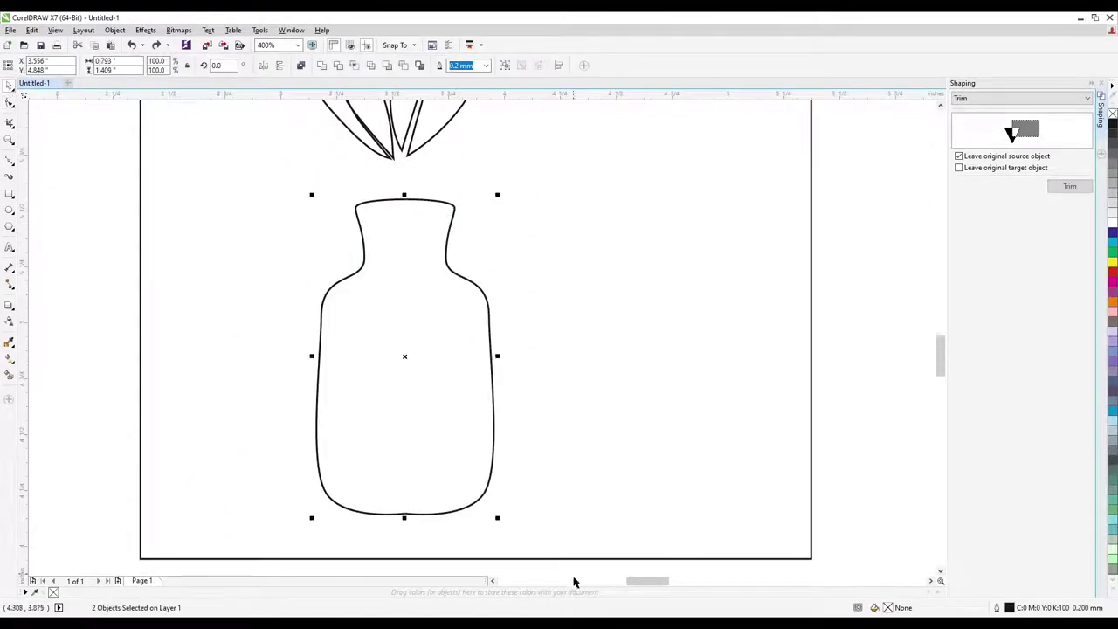
key(ctrl+l)
key(space)
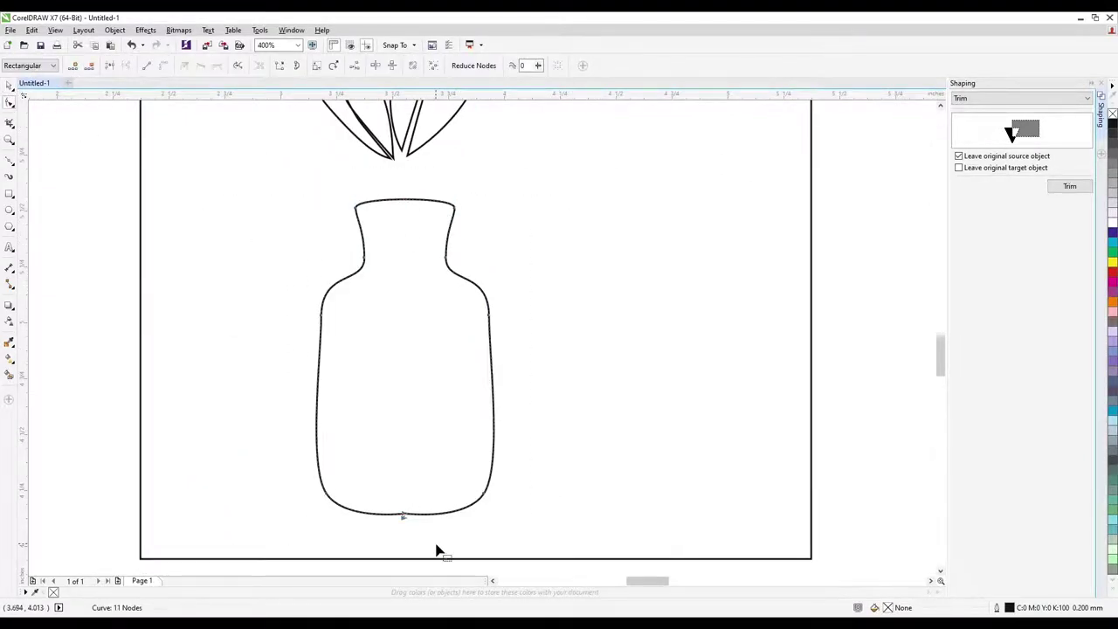
scroll(415, 436, down, 1)
key(space)
- Fill both leaves with the muted green C40 M0 Y20 K60
scroll(428, 275, up, 1)
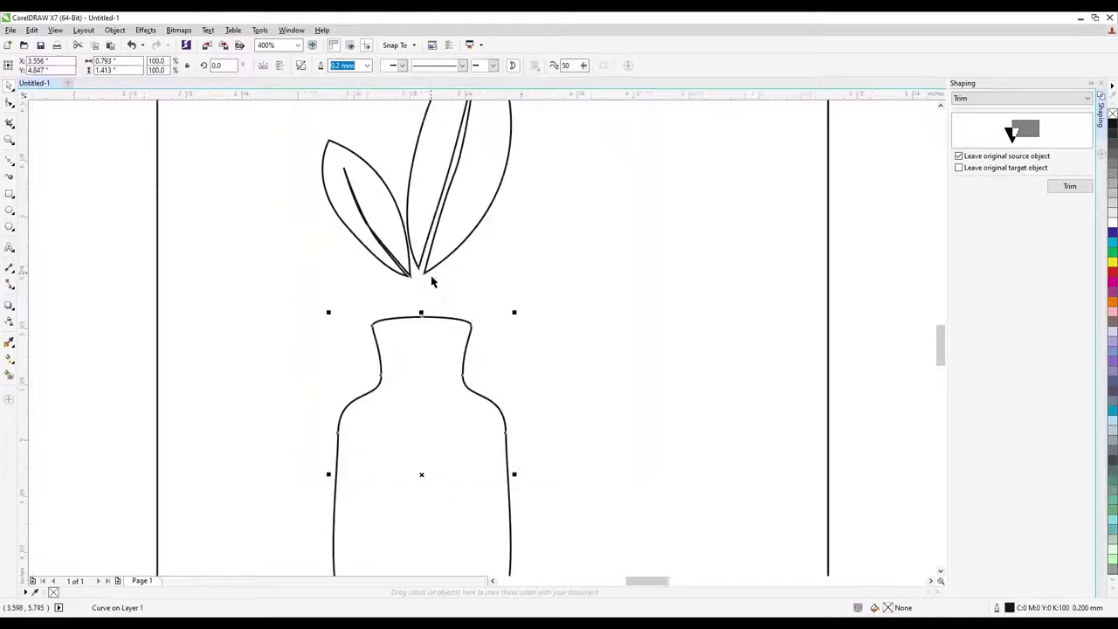
shift+click(410, 271)
scroll(410, 272, down, 2)
click(1111, 372)
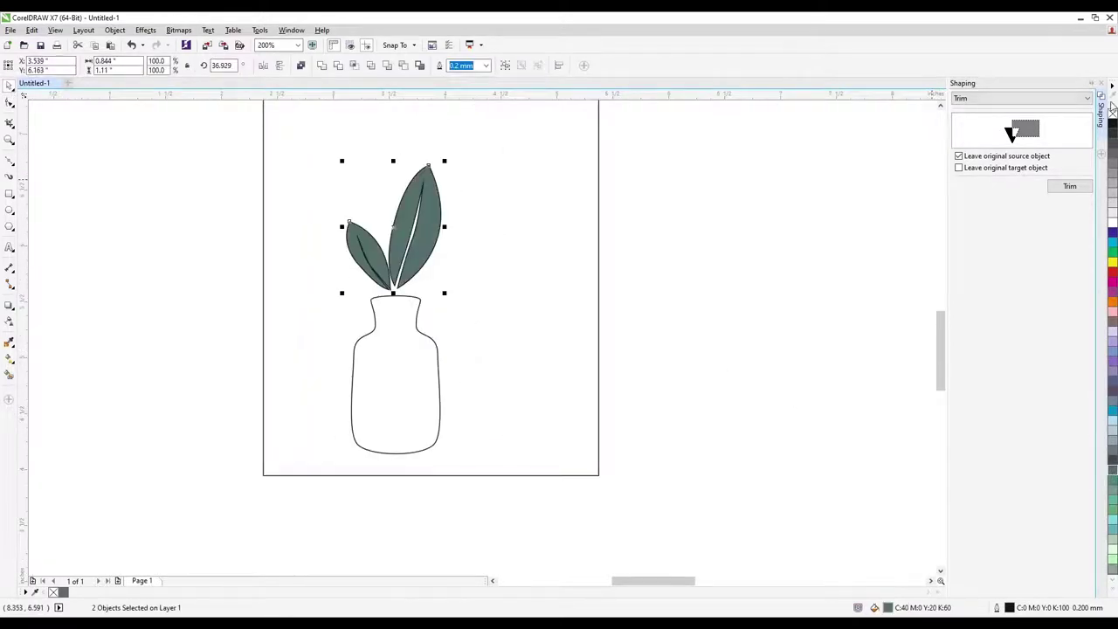
- Fill the bottle with a very dark grey and remove the outlines from the bottle and leaves
click(423, 383)
click(438, 382)
click(1112, 140)
key(ctrl+a)
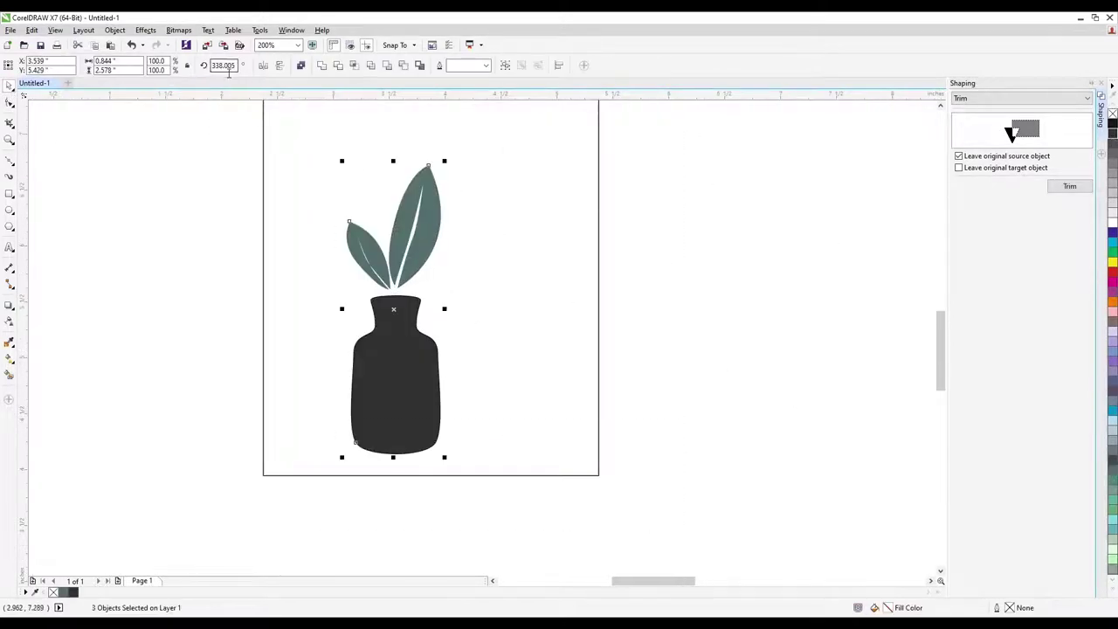
- Place a narrow, scaled-down leaf copy about 0.11 × 0.61 in to the right of the bottle
key(i)
drag(475, 315, 499, 367)
scroll(488, 375, up, 4)
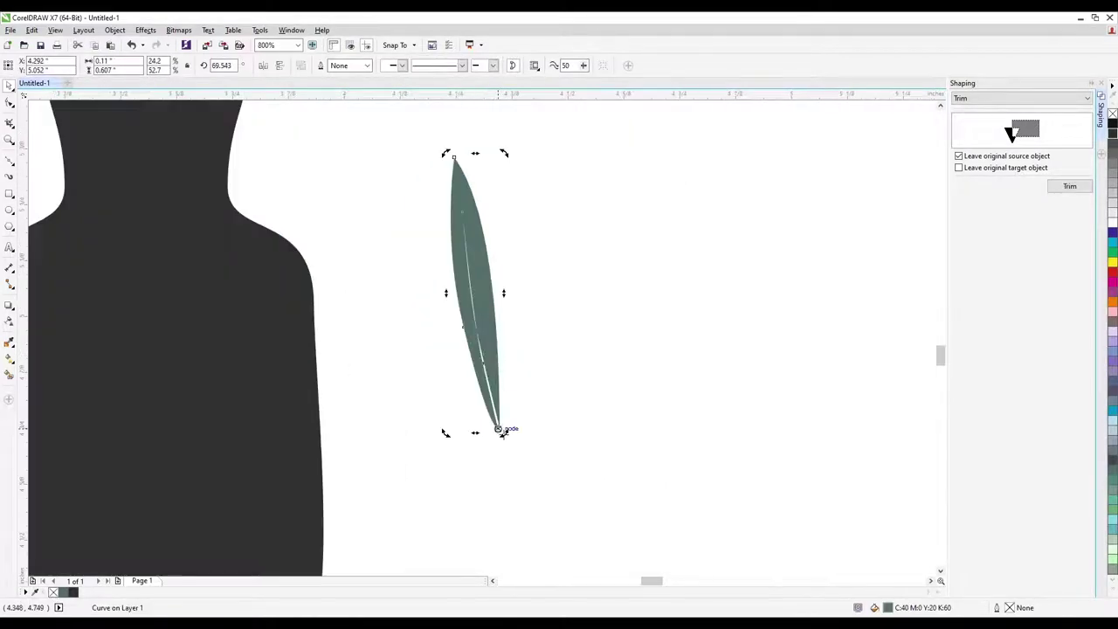
- Duplicate the narrow leaf rotated about its base and repeat the rotation to build a fan of leaves
drag(504, 153, 577, 199)
scroll(516, 207, down, 2)
key(ctrl+r)
key(ctrl+r)
key(ctrl+r)
key(ctrl+r)
key(ctrl+r)
key(ctrl+r)
key(ctrl+r)
key(ctrl+r)
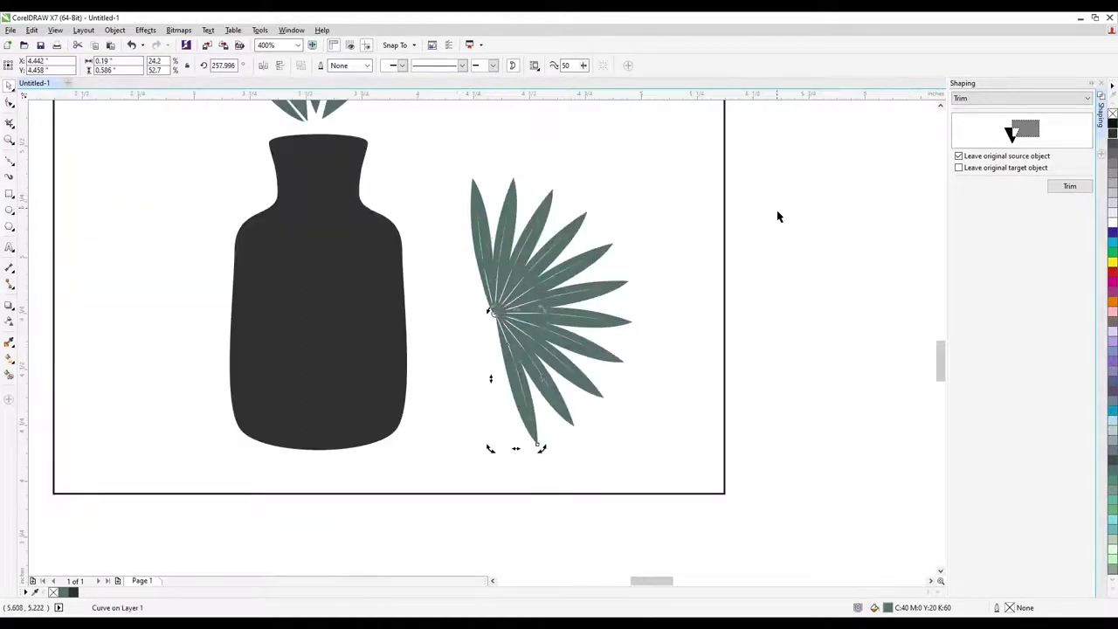
- Turn the ten-leaf fan upright and narrow its overall width
click(798, 138)
drag(458, 161, 684, 297)
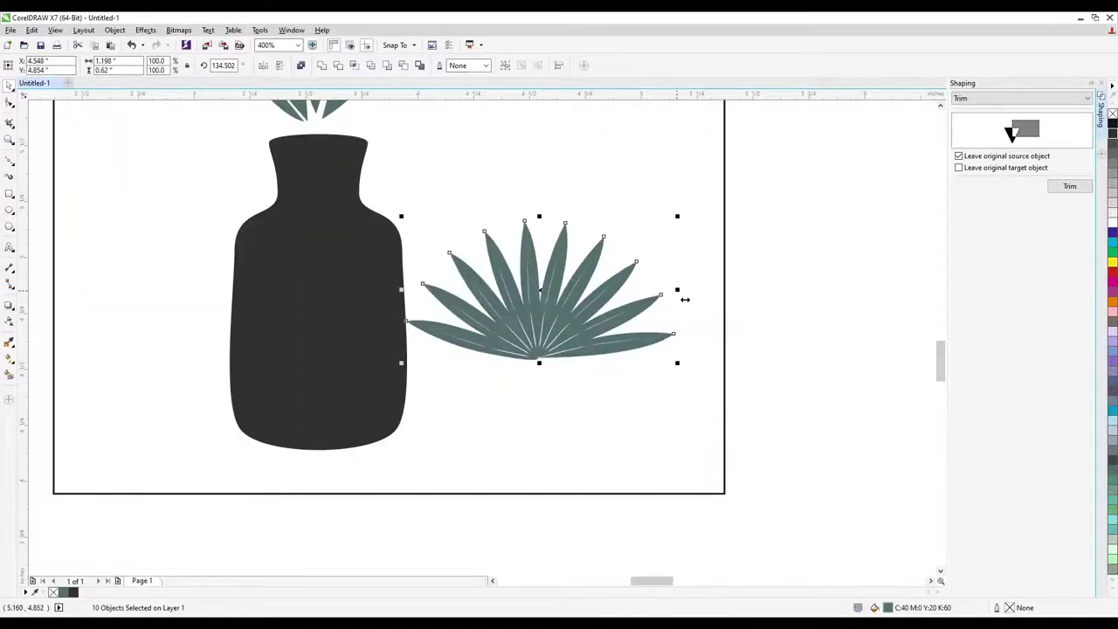
click(746, 309)
- Draw an ellipse about 0.82 × 0.65 in below the fan and trim away its upper part with a temporary rectangle
click(10, 212)
mouse_move(482, 362)
mouse_down()
mouse_move(666, 494)
mouse_move(666, 506)
mouse_up()
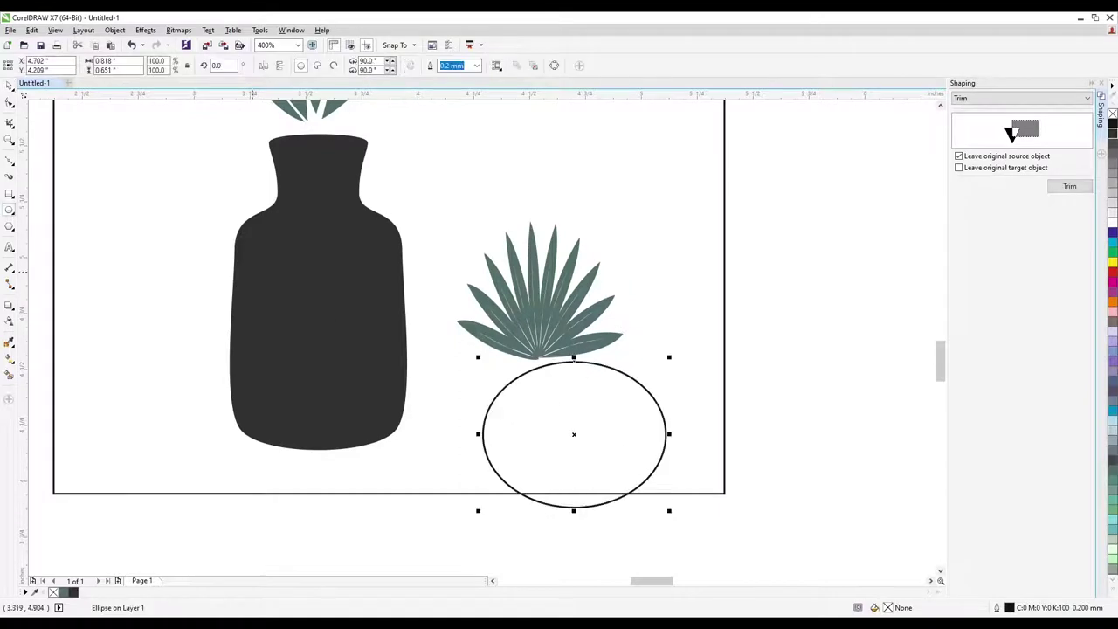
key(F6)
mouse_move(788, 263)
mouse_down()
mouse_move(344, 411)
mouse_move(331, 441)
mouse_up()
click(10, 88)
click(1069, 186)
click(666, 428)
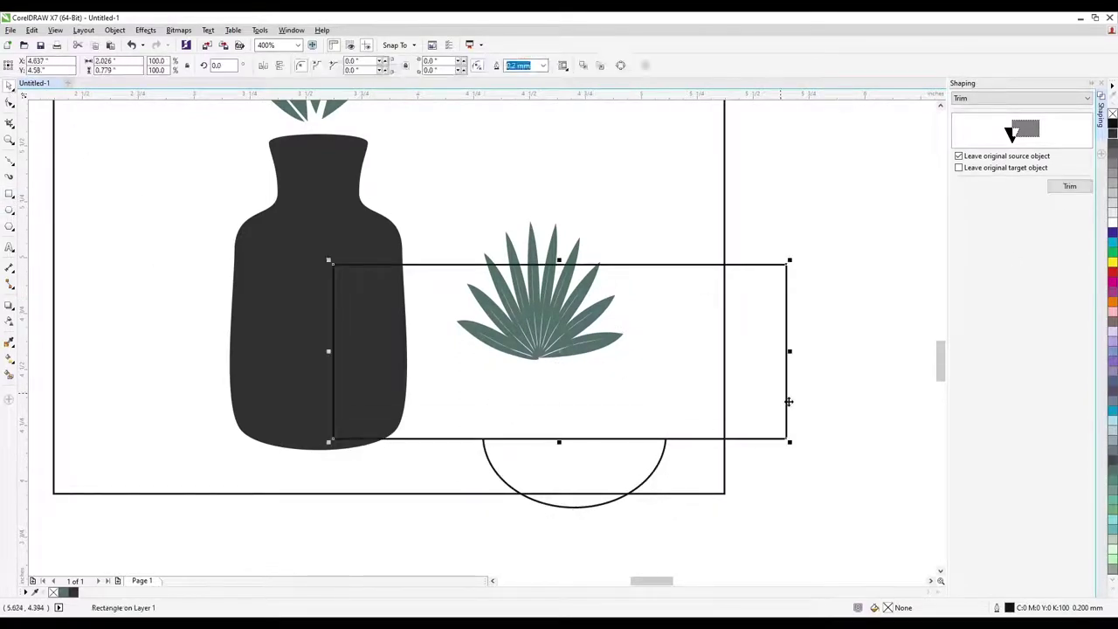
key(Delete)
- Move the half-ellipse bowl directly under the leaf fan, fill it with brown C0 M20 Y40 K60 and remove its outline
drag(664, 474, 631, 394)
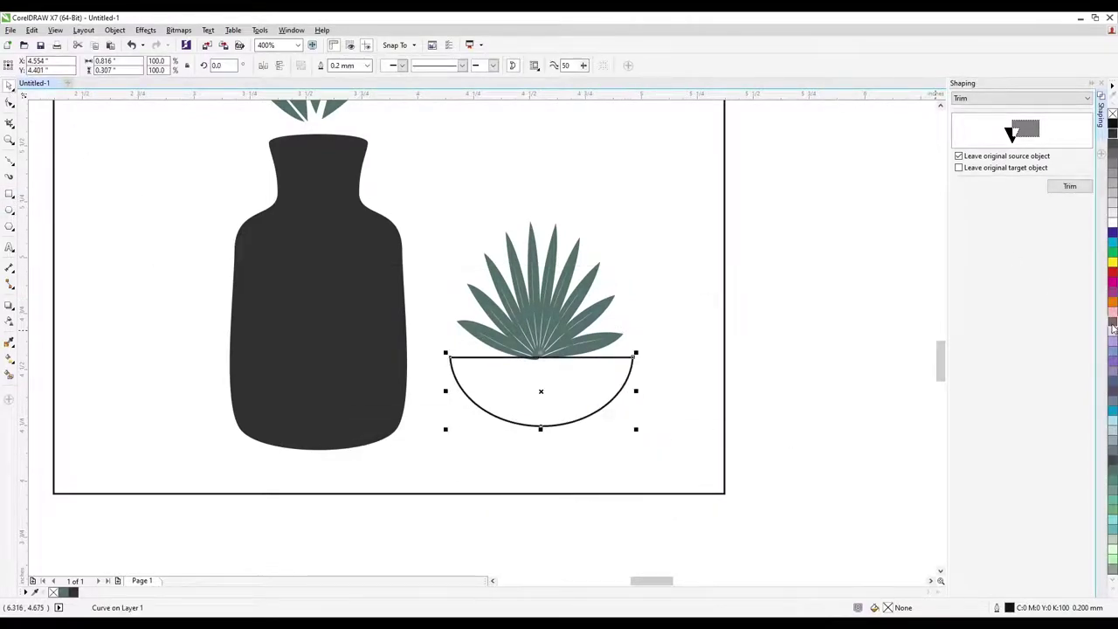
click(1099, 221)
click(1097, 301)
click(669, 277)
scroll(668, 277, down, 2)
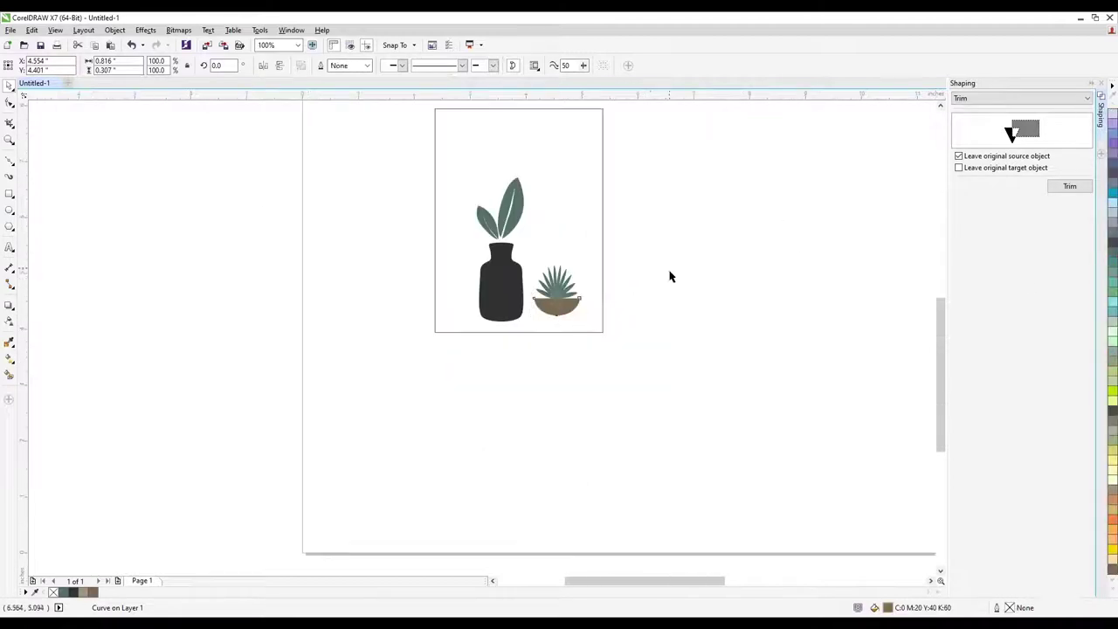
- Add a rectangle across the lower part of the frame as a tabletop and fill it with golden tan
double_click(10, 193)
drag(519, 107, 519, 291)
click(1112, 502)
click(821, 416)
- Enlarge the bowl with its leaf fan and position it overlapping the right side of the bottle
drag(528, 336, 583, 253)
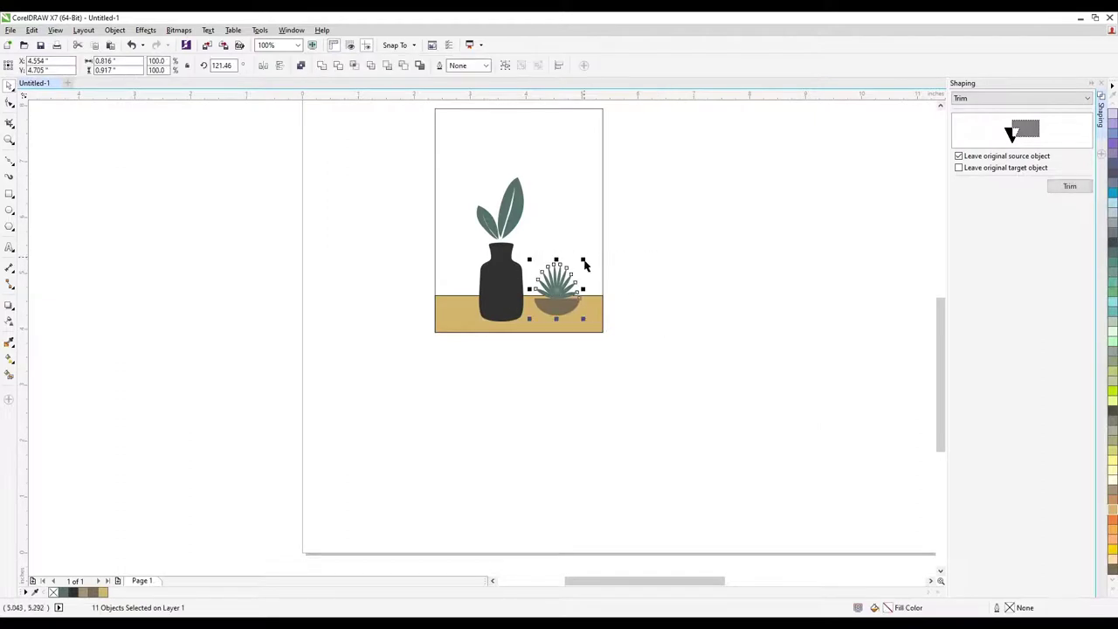
scroll(553, 312, up, 1)
drag(556, 323, 545, 281)
click(744, 250)
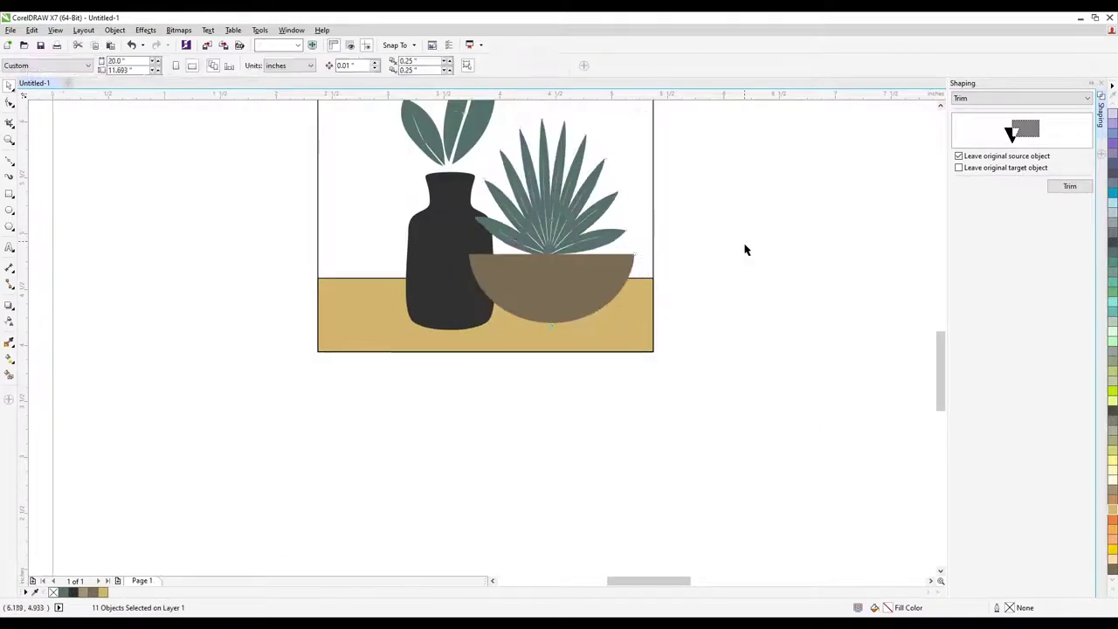
- Select the bottle with its two leaves and shift it slightly up and to the left
scroll(521, 322, down, 1)
drag(317, 120, 522, 367)
scroll(490, 322, up, 2)
scroll(489, 323, down, 2)
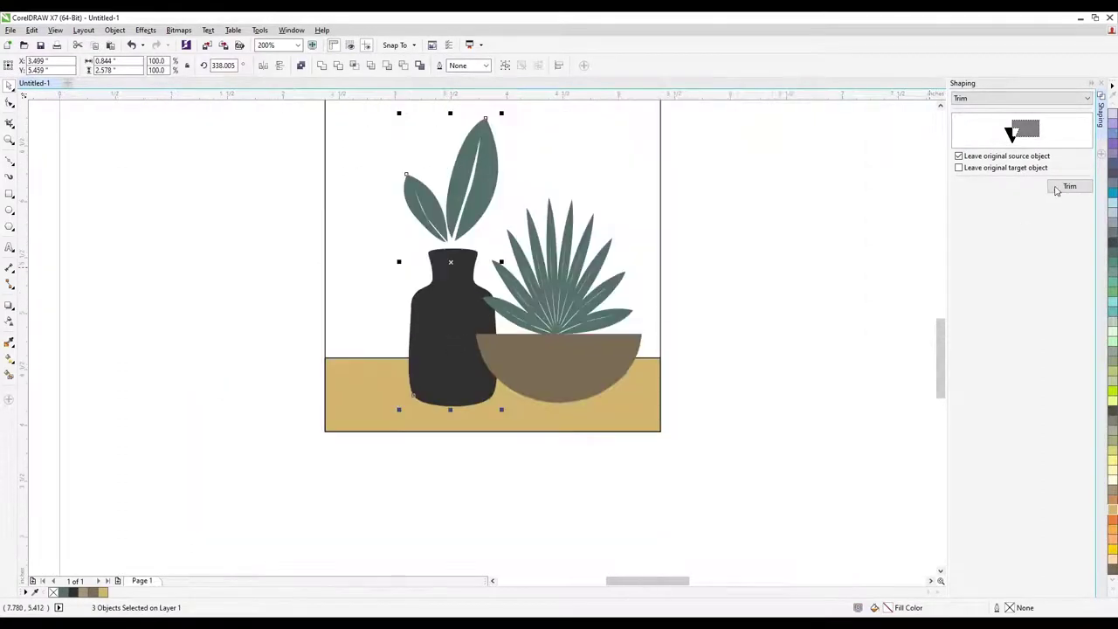
- Fill the frame rectangle behind the plants with a pale beige
click(1102, 83)
click(1113, 430)
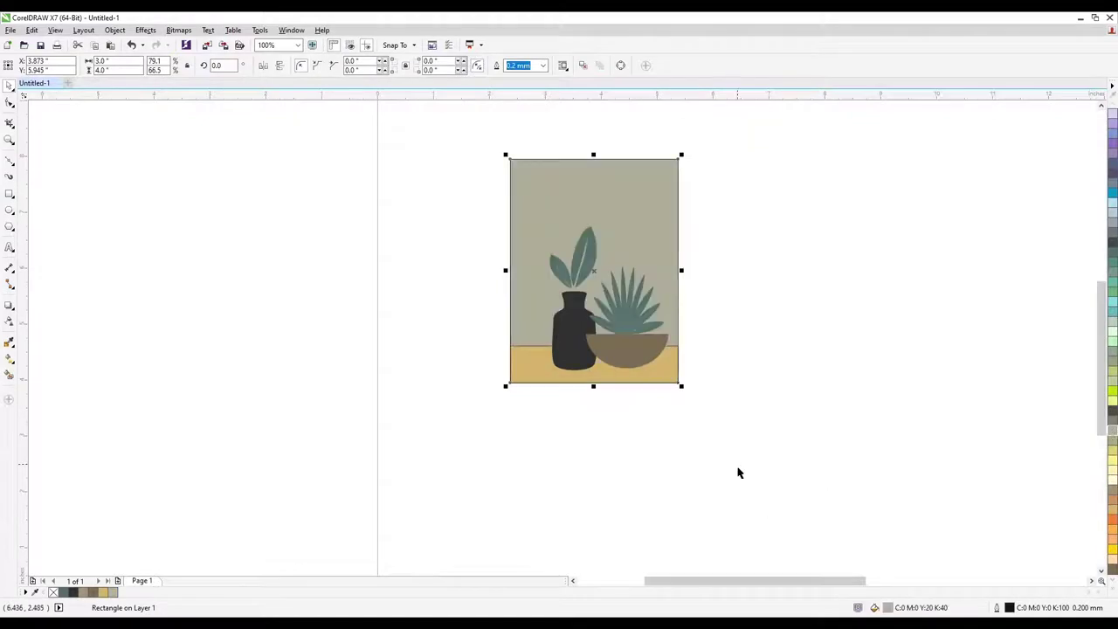
click(958, 481)
- Draw a cream-filled circle in the upper left of the artwork and send it behind the leaves
click(9, 210)
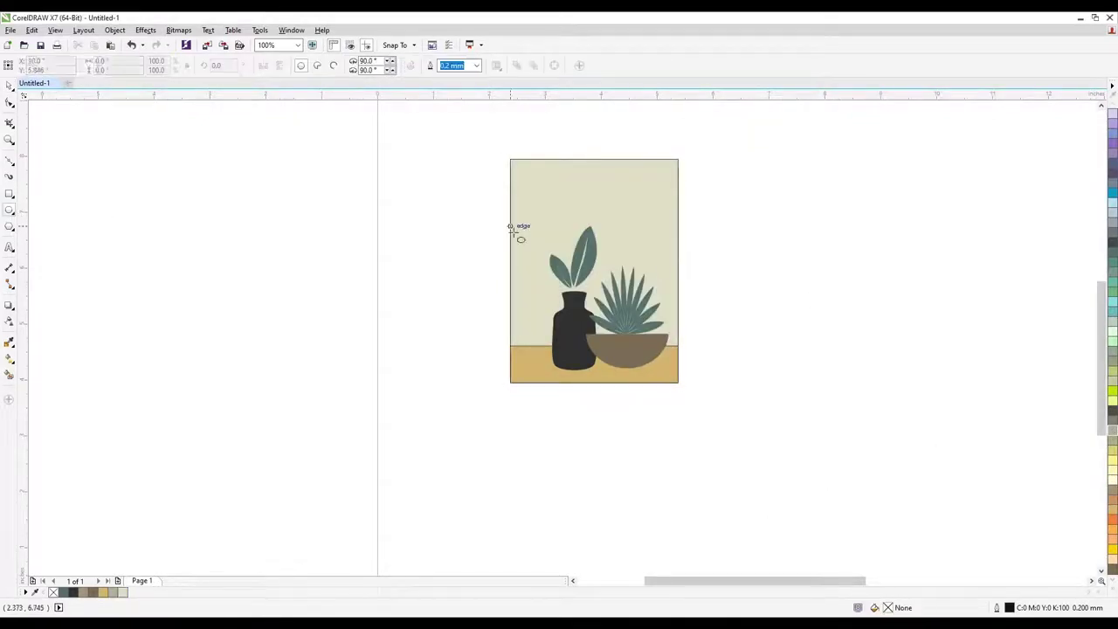
drag(515, 204, 592, 282)
drag(1112, 483, 627, 187)
key(ctrl+Page_Down)
- Remove all remaining outlines and place copies of the background and bowl to the right as a second artwork
key(ctrl+a)
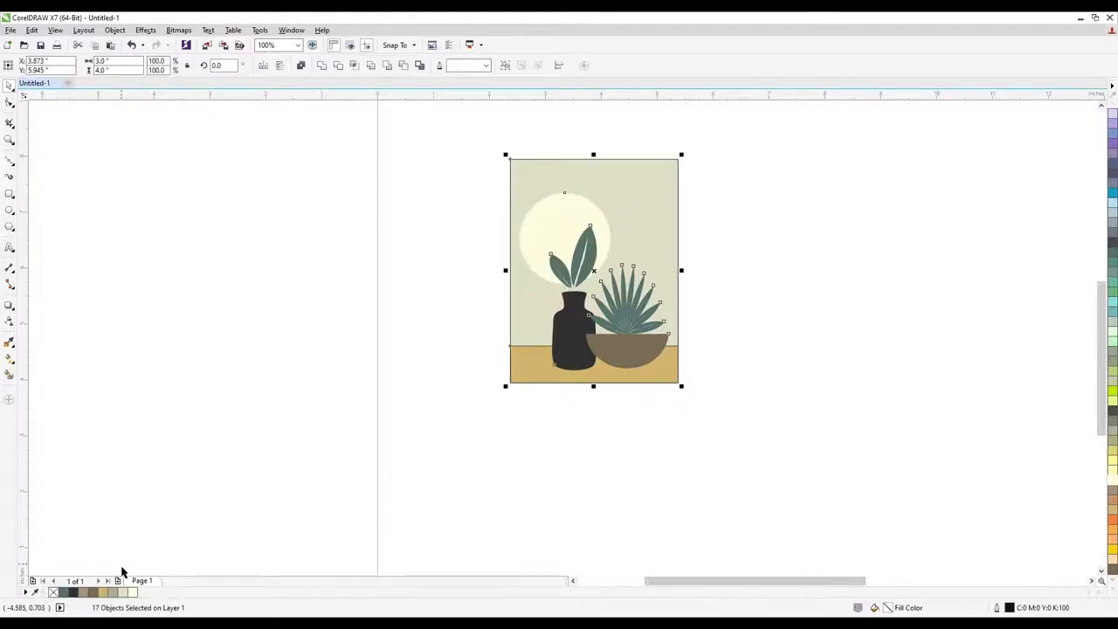
click(527, 180)
scroll(324, 204, down, 1)
scroll(607, 190, up, 1)
key(ctrl+a)
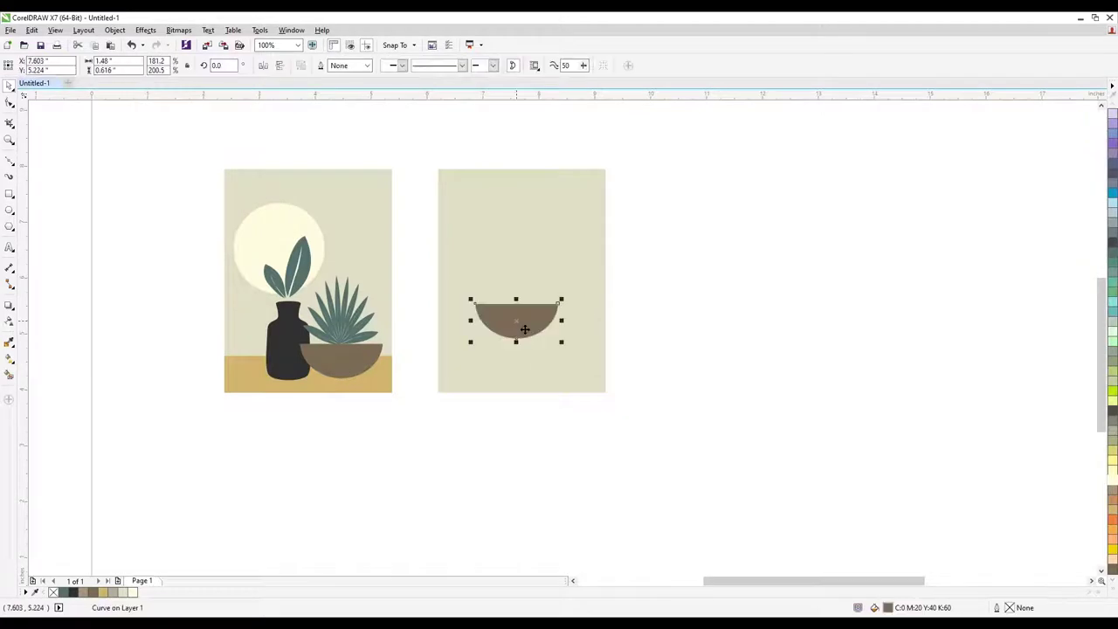
- Turn one half-circle copy upright with a dark grey-green fill and place a brown half-circle overlapping its right side
drag(524, 328, 488, 295)
click(541, 292)
scroll(501, 319, up, 1)
drag(597, 281, 580, 299)
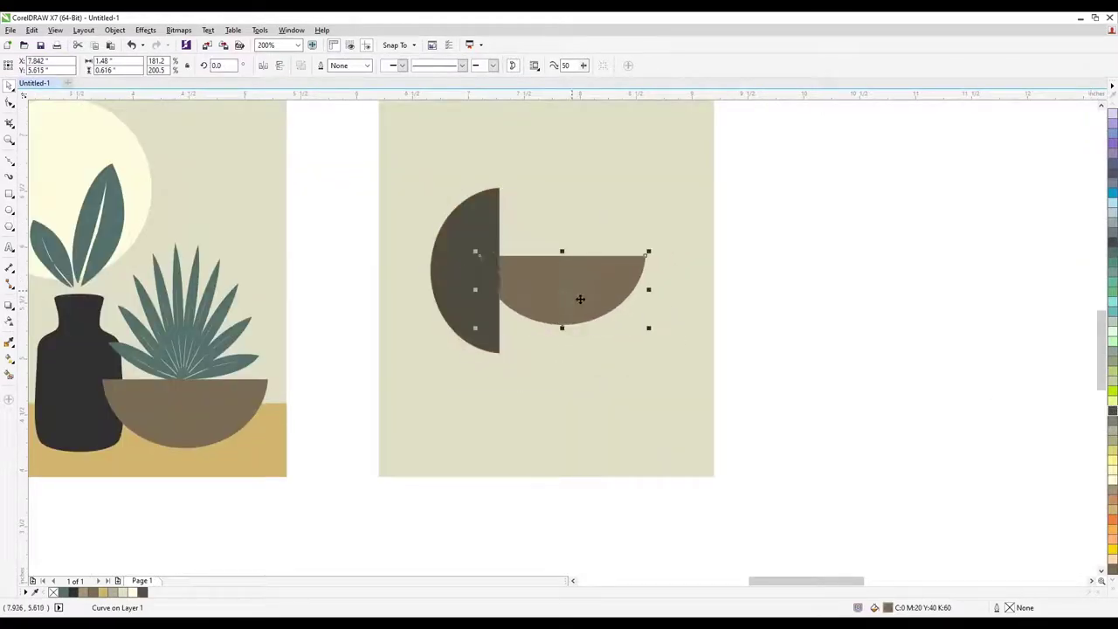
- Copy the circle into the second artwork at a smaller size and position it above another half-circle copy
drag(140, 210, 463, 209)
drag(285, 282, 347, 206)
drag(394, 194, 528, 169)
drag(533, 289, 537, 202)
drag(517, 155, 531, 120)
- Fill the small circle with light brown and the upper half-circle with light grey-beige
click(1112, 353)
key(Tab)
click(1111, 463)
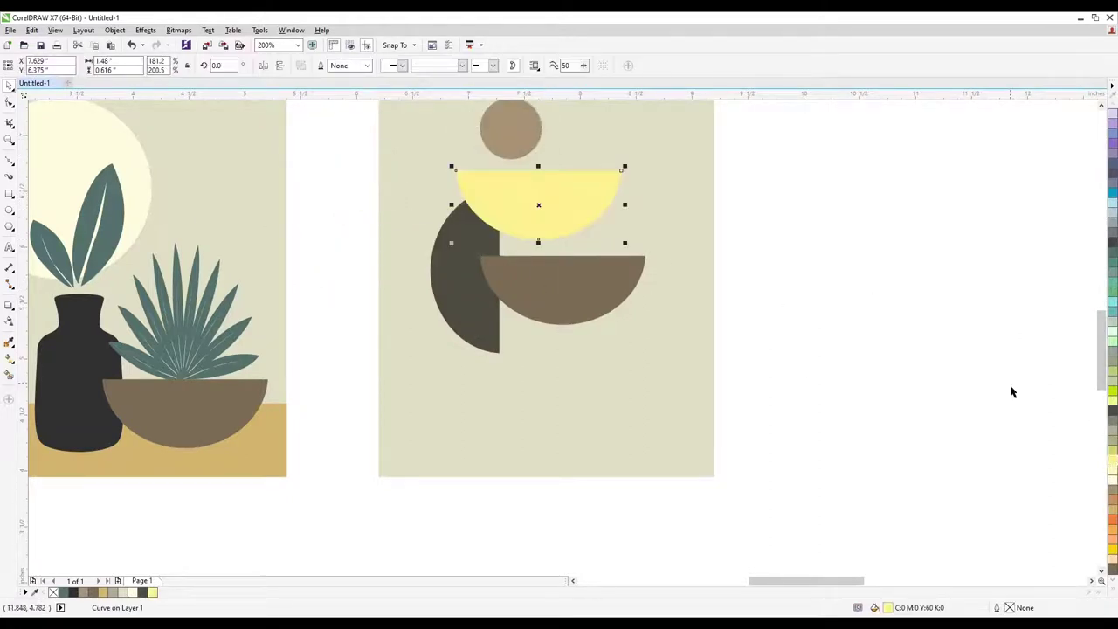
click(1113, 437)
- Add a larger half-circle copy about 2.04 × 0.85 in at the base of the stacked shapes
scroll(418, 255, down, 2)
click(489, 301)
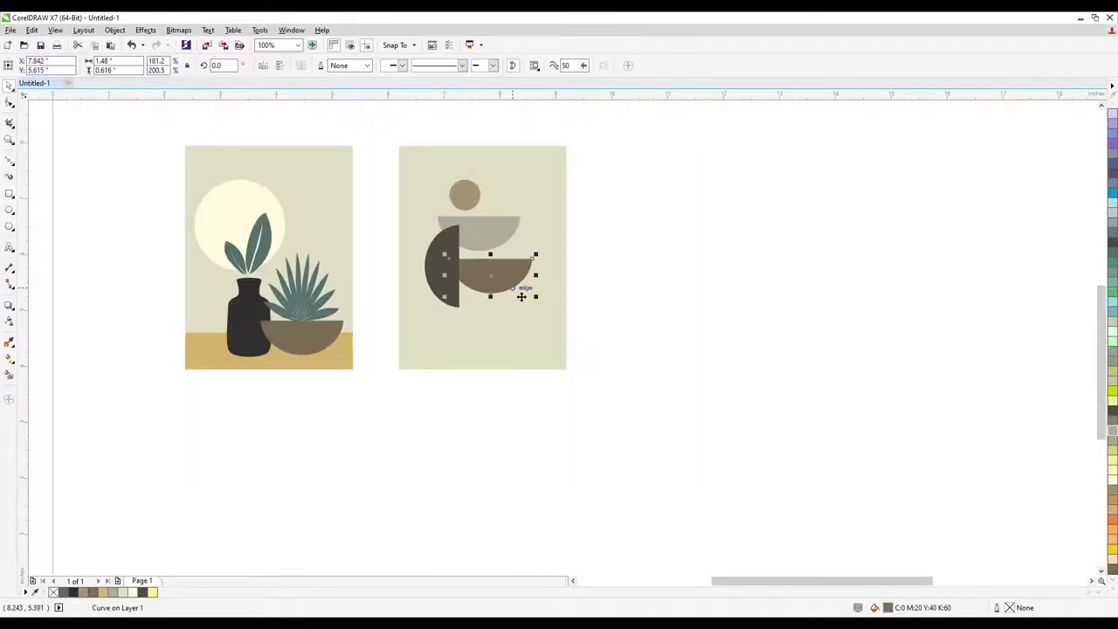
click(649, 307)
drag(298, 344, 504, 337)
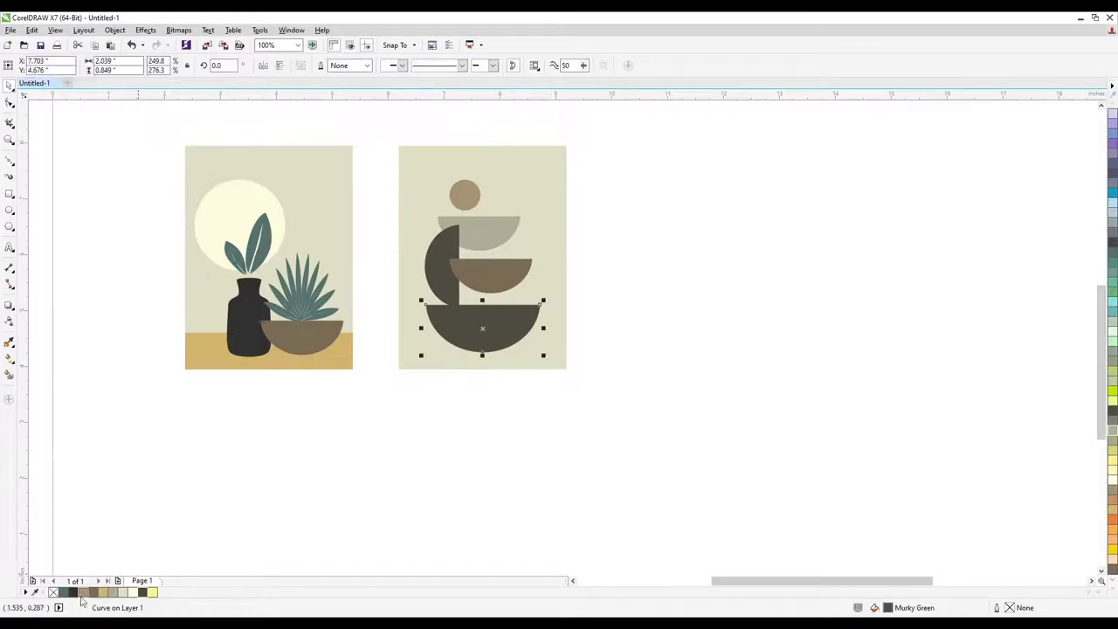
- Fill the large bottom half-circle with a near-black grey and enlarge the upright half-circle so it overlaps it
key(Escape)
click(455, 329)
click(662, 300)
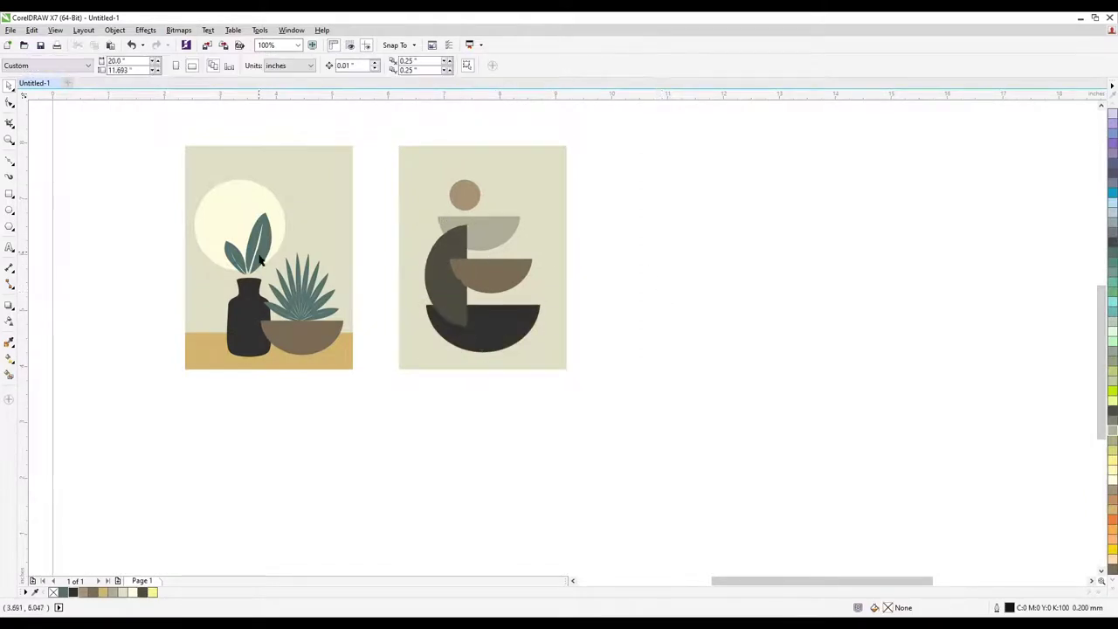
- Copy the leaves from the first artwork beside the second one and duplicate them into a curved branch of 13 leaves
drag(260, 260, 611, 262)
click(673, 262)
scroll(639, 269, up, 2)
click(694, 224)
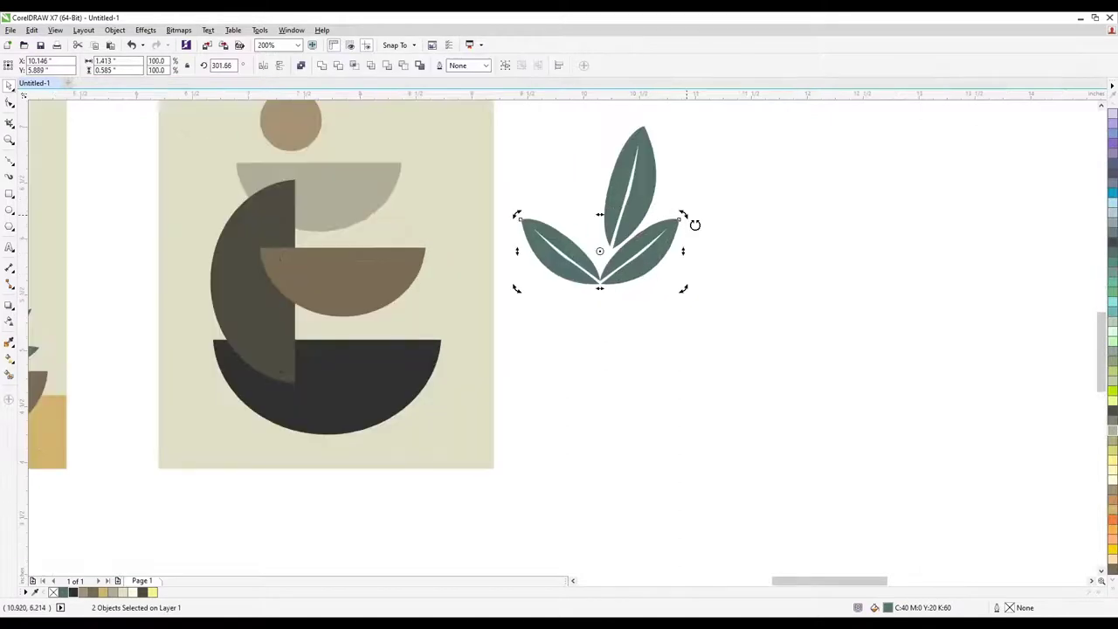
drag(694, 224, 534, 508)
scroll(646, 332, down, 1)
drag(587, 455, 529, 456)
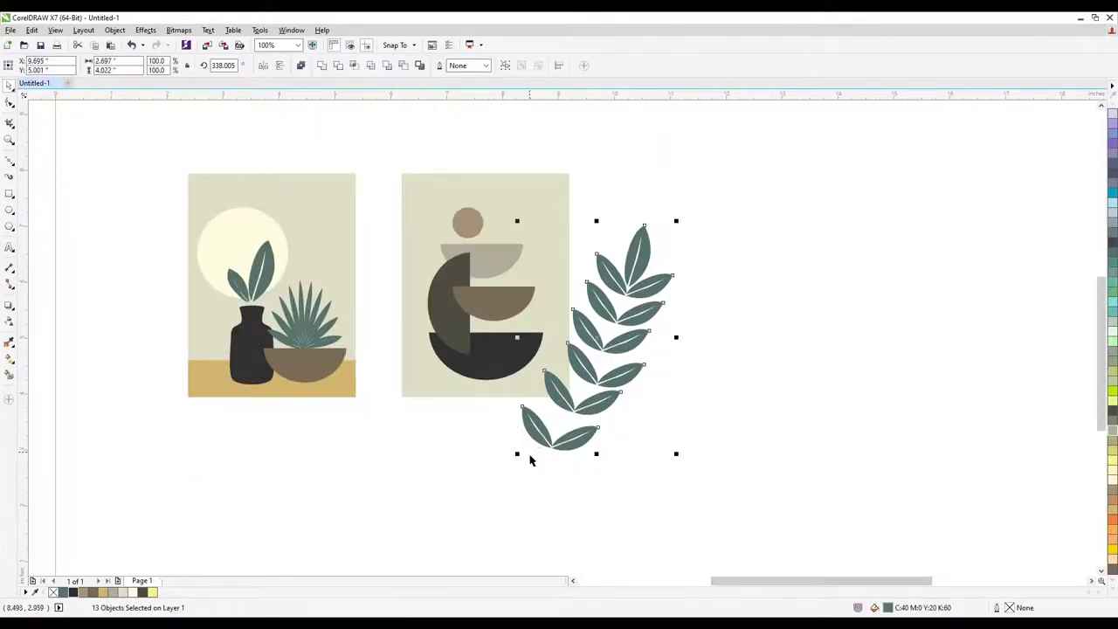
- Reshape the tips of the lower leaf pairs on the branch by moving their nodes, so the leaves vary slightly
key(Escape)
scroll(617, 292, up, 1)
scroll(611, 270, up, 1)
key(F10)
drag(606, 268, 564, 324)
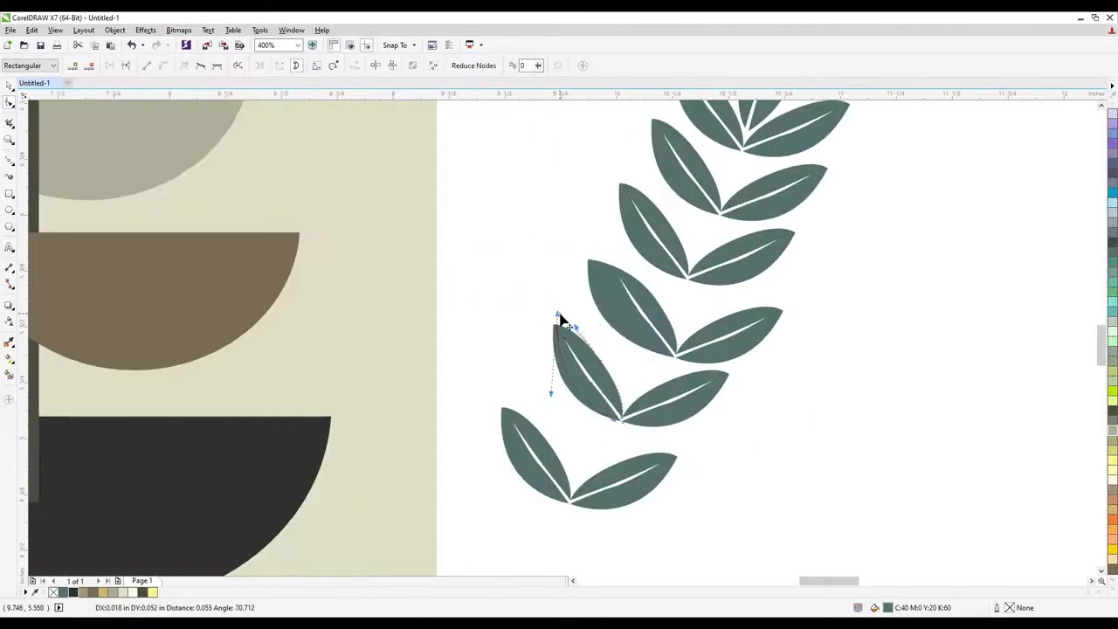
drag(785, 317, 788, 321)
drag(728, 379, 731, 387)
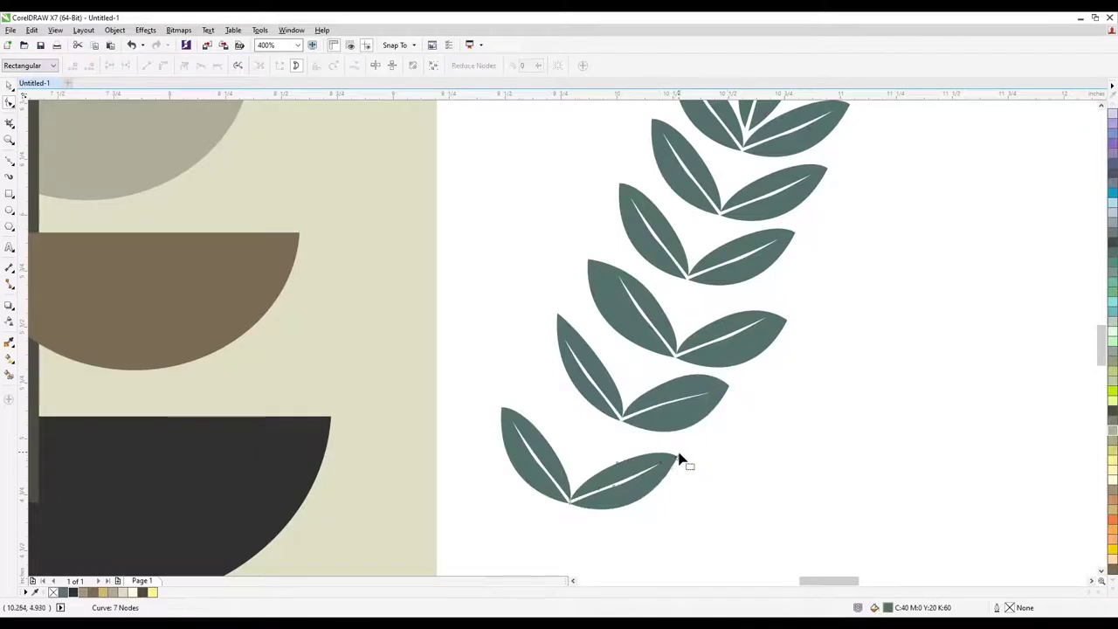
drag(679, 461, 668, 472)
drag(516, 428, 528, 437)
- Adjust the tip and vein nodes of the upper leaves on the branch for a more natural look
scroll(659, 236, down, 1)
scroll(659, 236, up, 1)
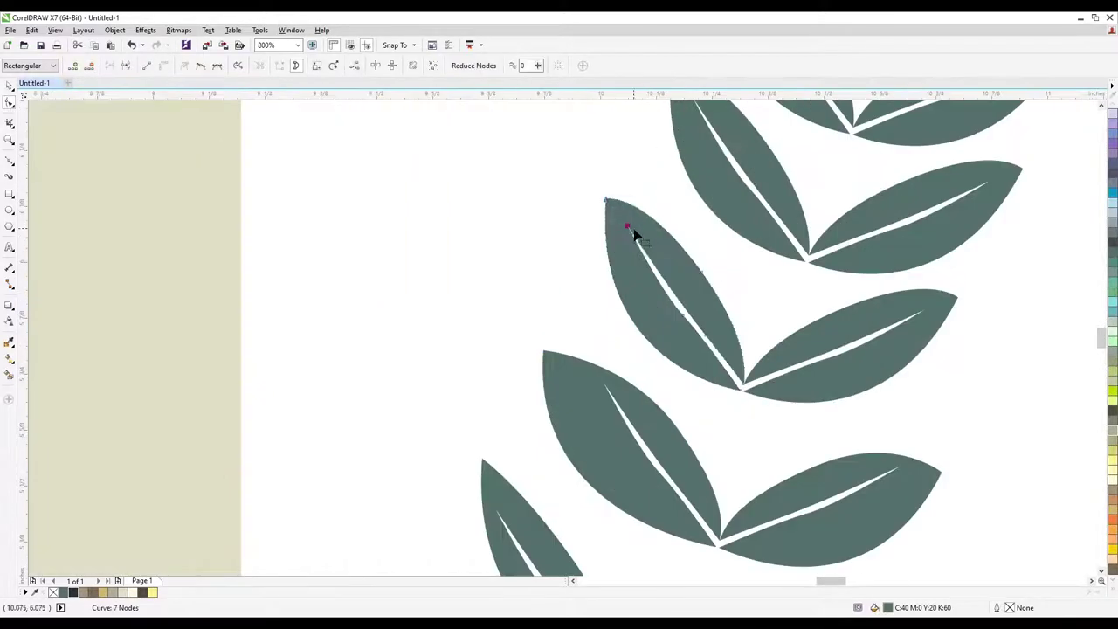
scroll(631, 232, down, 1)
drag(623, 137, 694, 197)
scroll(668, 273, up, 1)
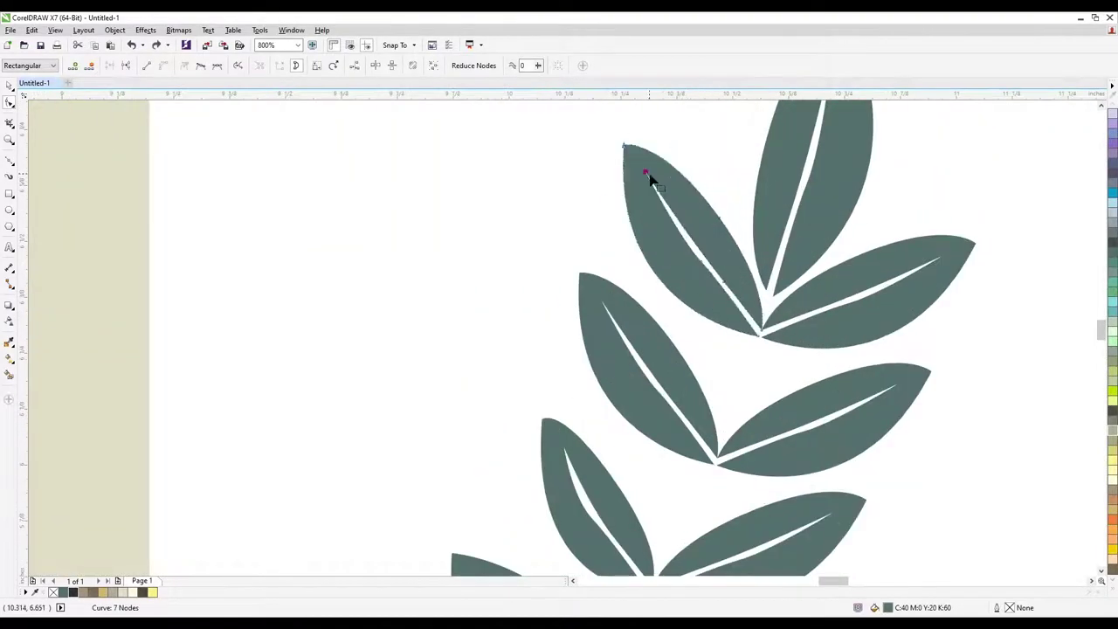
scroll(649, 174, down, 1)
drag(769, 288, 784, 273)
scroll(698, 293, down, 1)
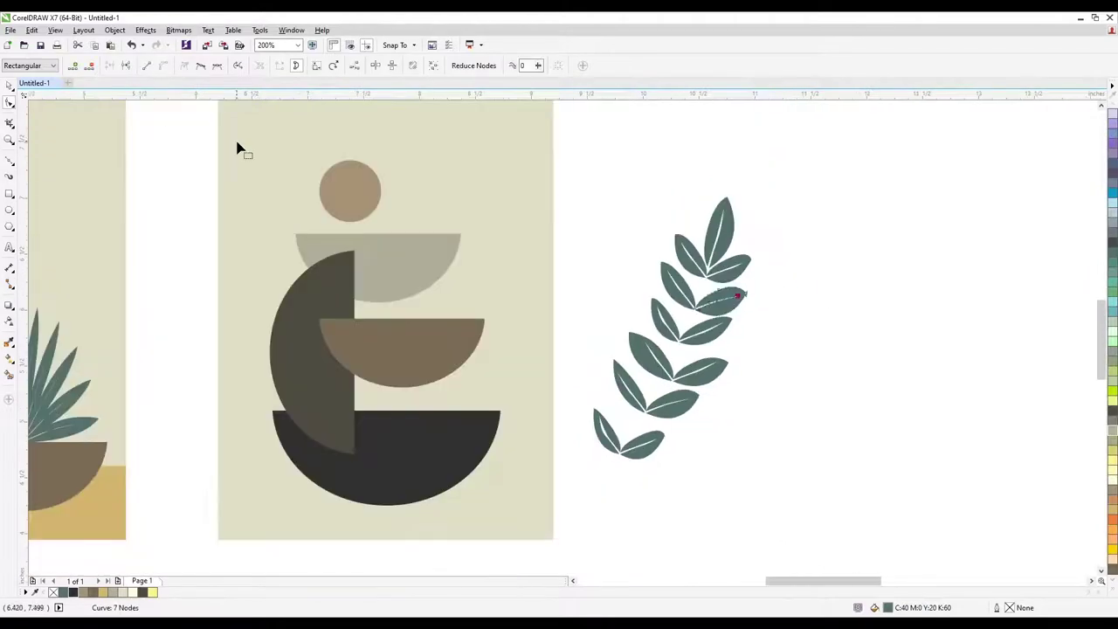
- Draw a thin, curved closed stem shape with Bézier curves through the bases of all the leaf pairs
click(130, 225)
scroll(524, 331, down, 2)
scroll(822, 188, up, 2)
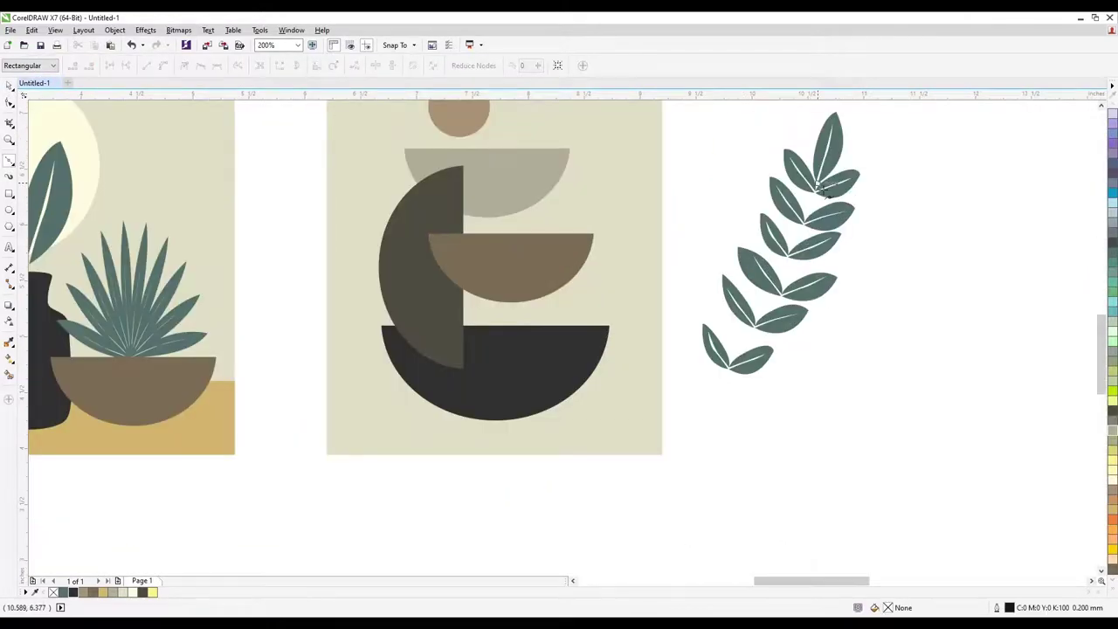
scroll(631, 332, down, 2)
scroll(686, 205, up, 2)
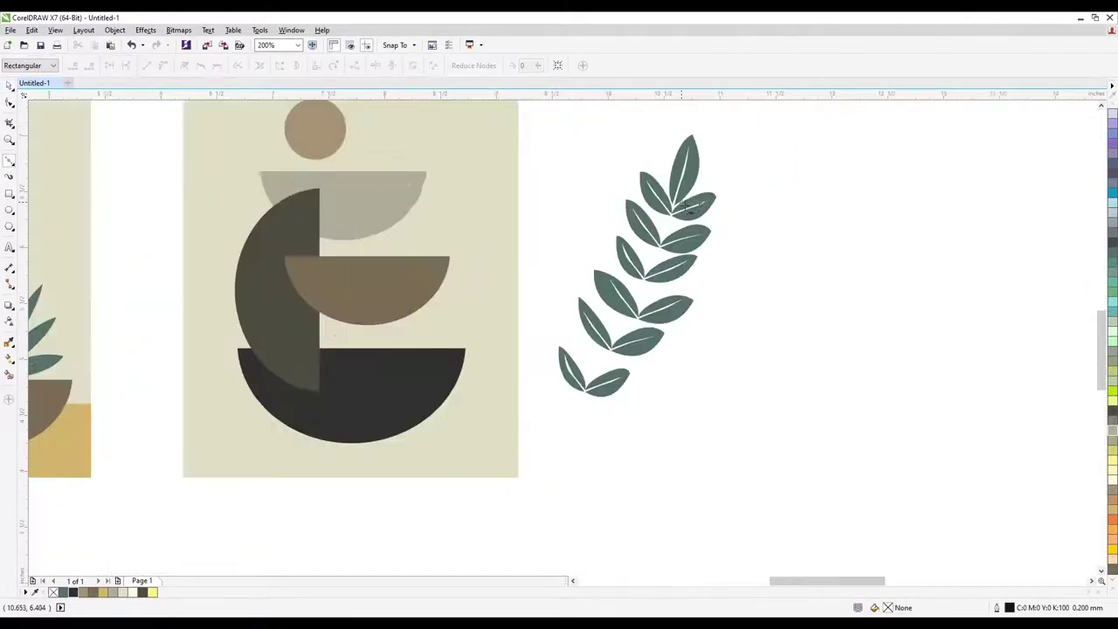
scroll(683, 193, up, 2)
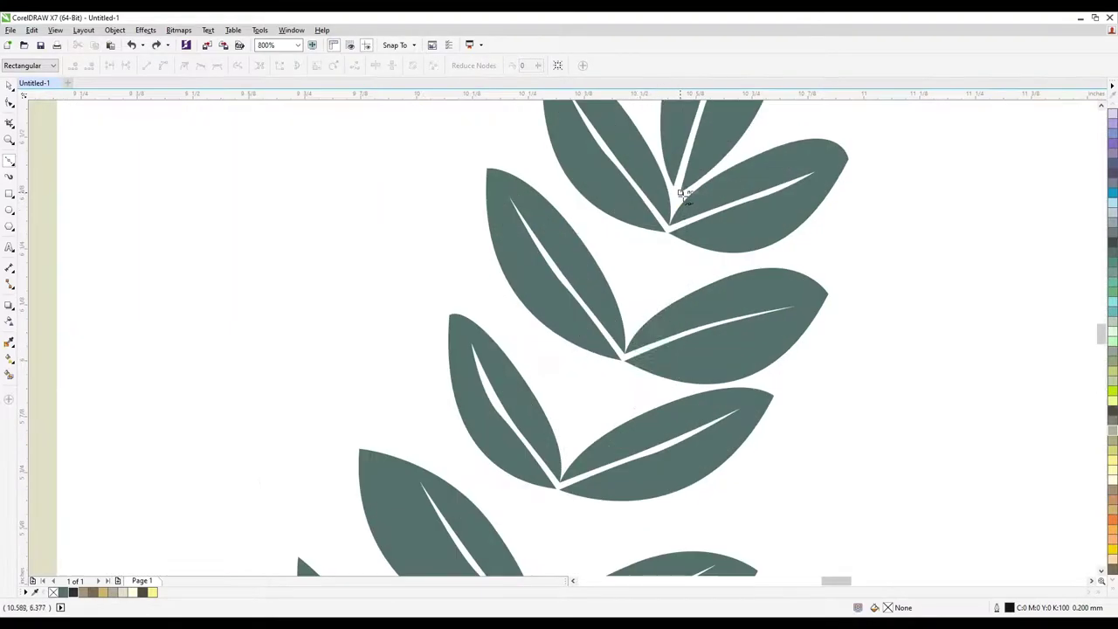
scroll(610, 419, down, 2)
scroll(525, 449, up, 1)
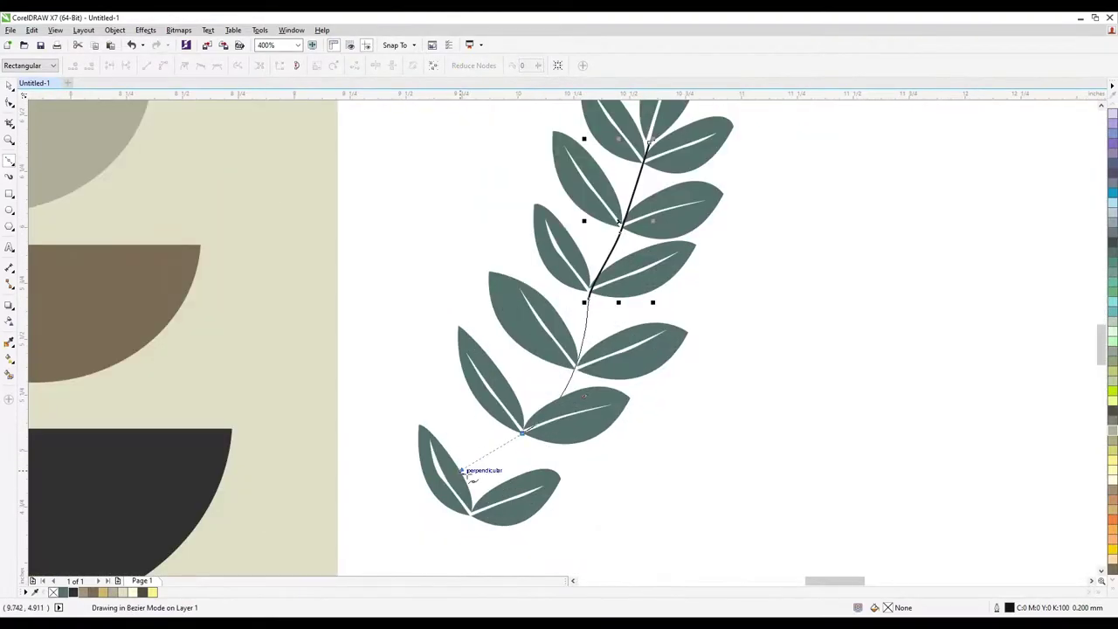
click(468, 544)
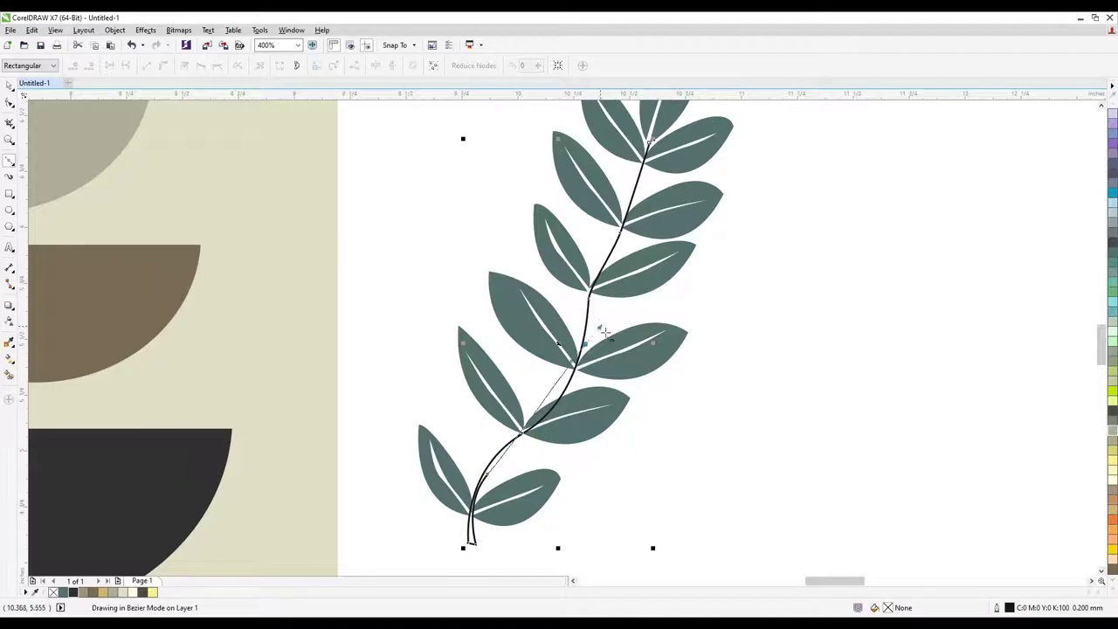
drag(605, 332, 614, 253)
scroll(558, 344, up, 1)
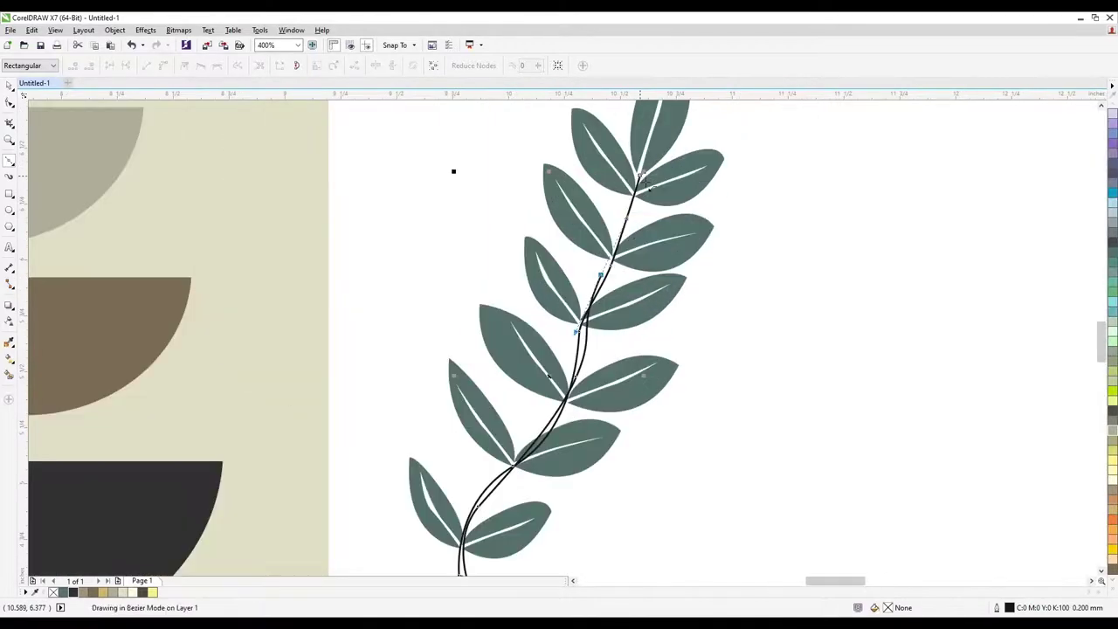
- Combine the stem and leaves into one Dark Green branch and place it over the second artwork's stacked half-circles
click(9, 84)
key(F3)
key(F3)
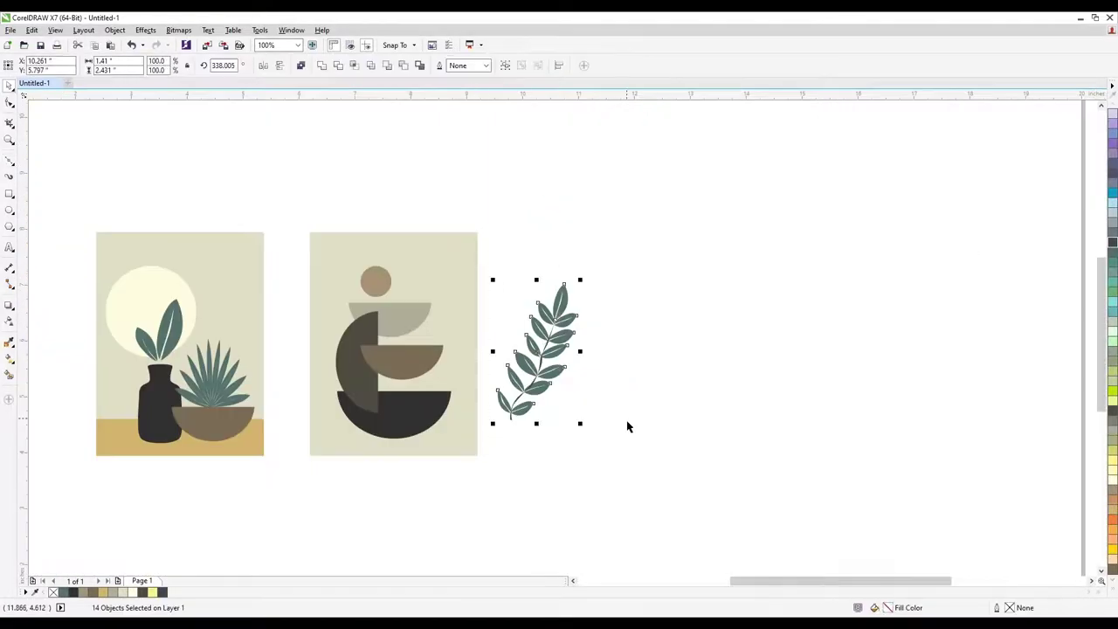
drag(552, 385, 423, 388)
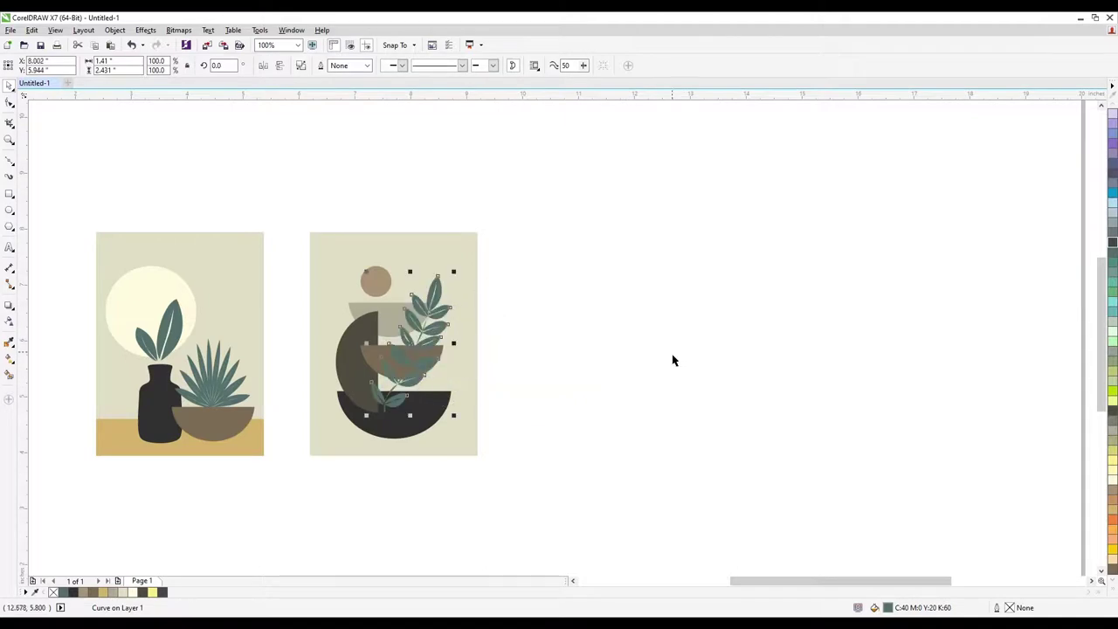
scroll(381, 365, up, 2)
scroll(574, 331, down, 2)
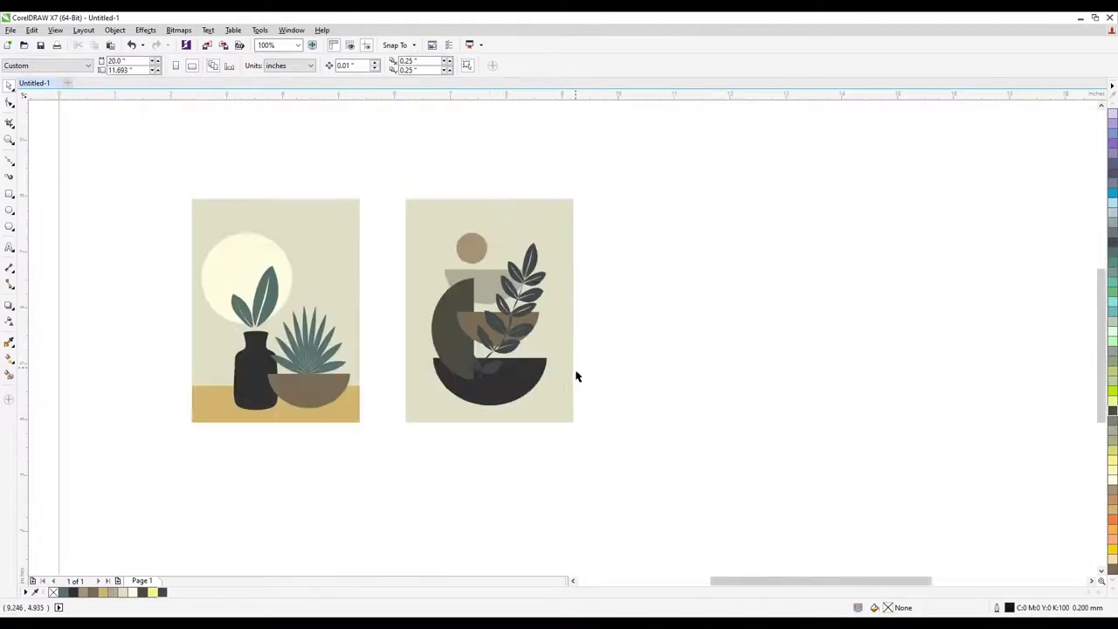
- Copy the ochre tabletop rectangle from the first artwork to the base of the second artwork, behind the half-circles
click(364, 415)
drag(341, 406, 554, 407)
click(574, 231)
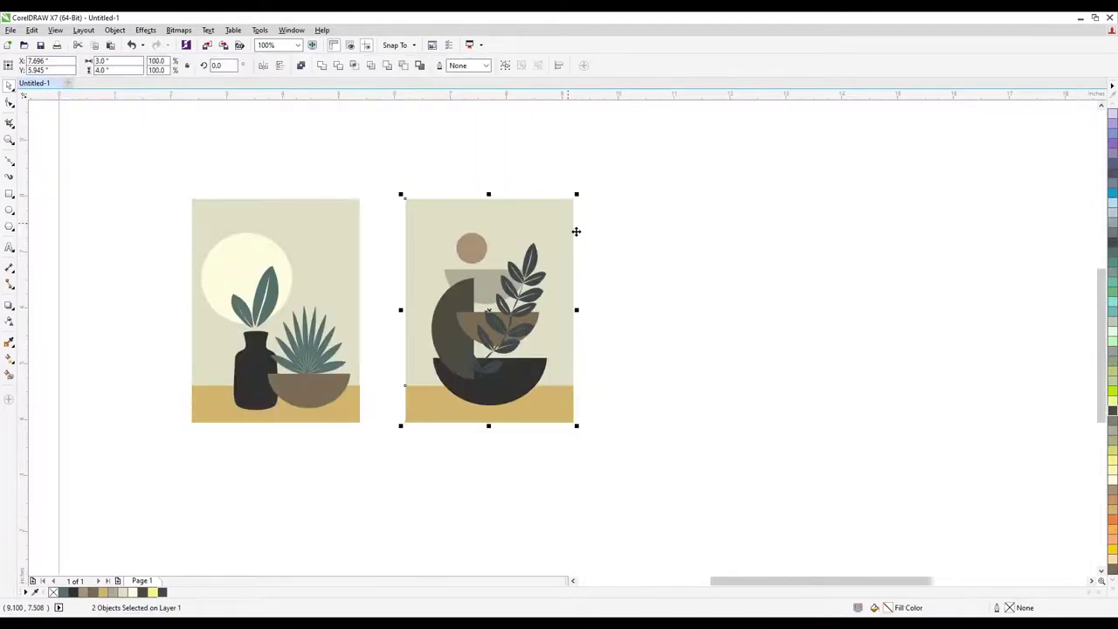
- Lighten the second artwork's background to pale cream and give both backgrounds a 2.5 mm dark grey outline
key(ctrl+a)
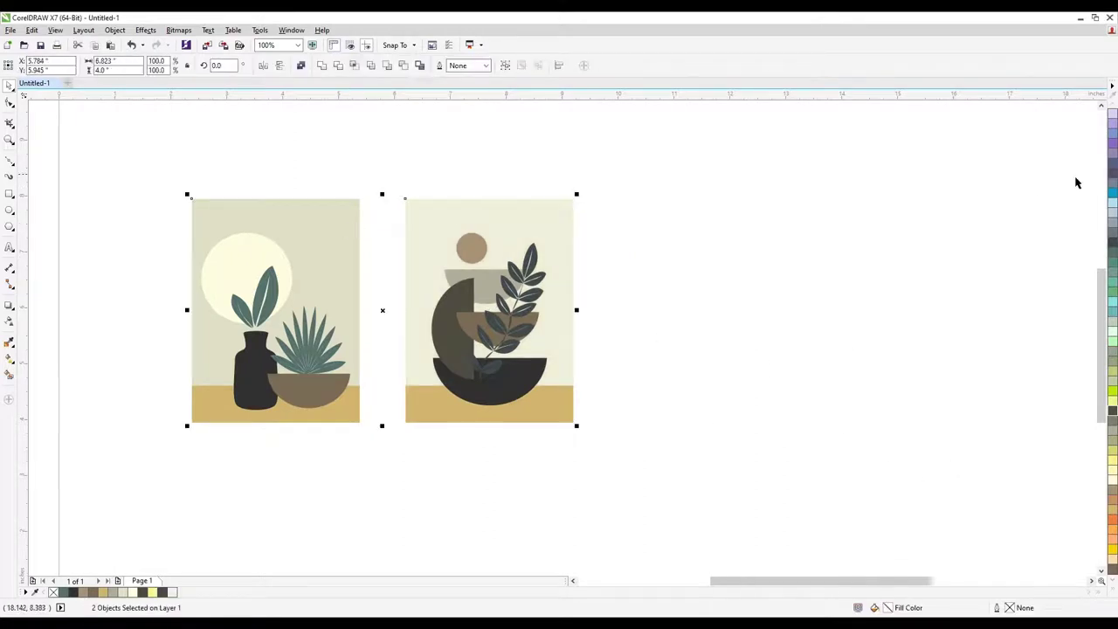
text(4)
key(Return)
- Fill the second artwork's tabletop with light brown and add a copy of its outlined cream background as a third panel
click(355, 414)
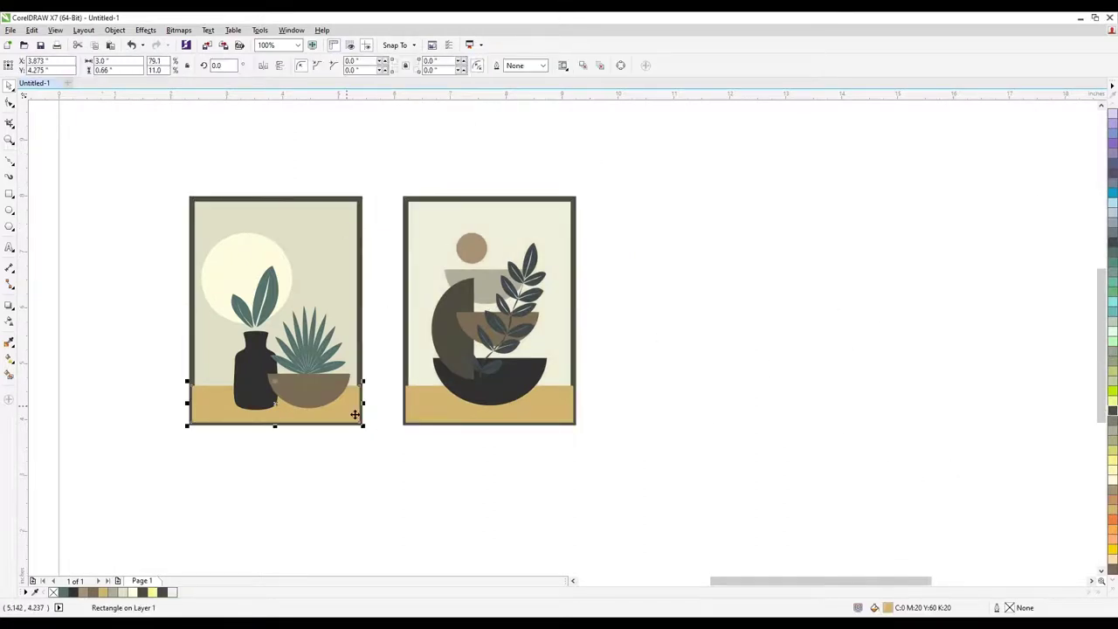
click(393, 456)
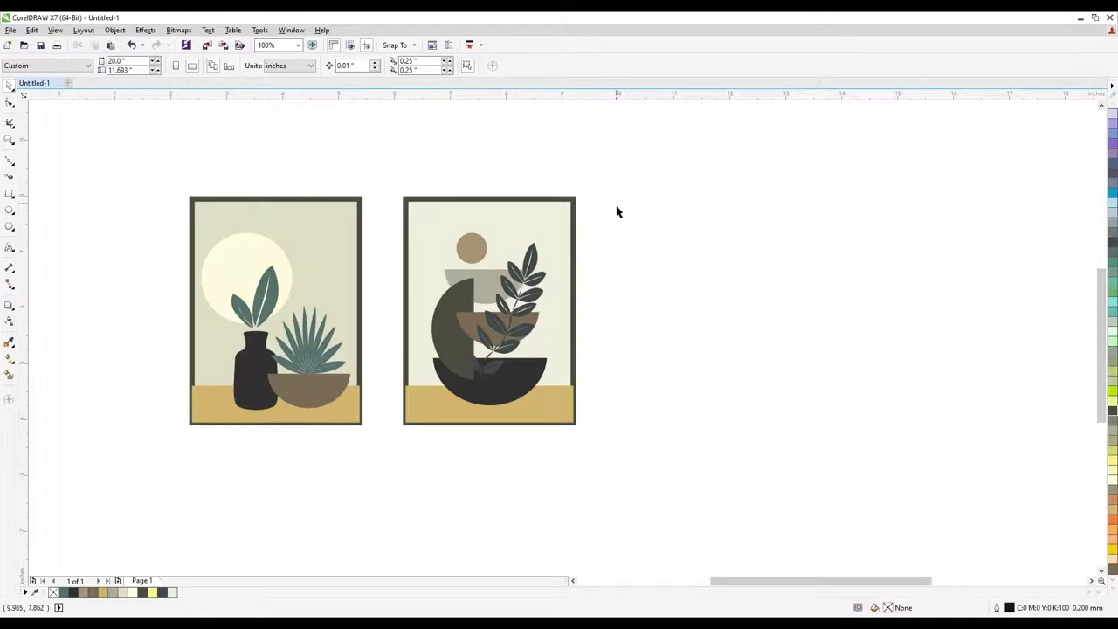
key(ctrl+v)
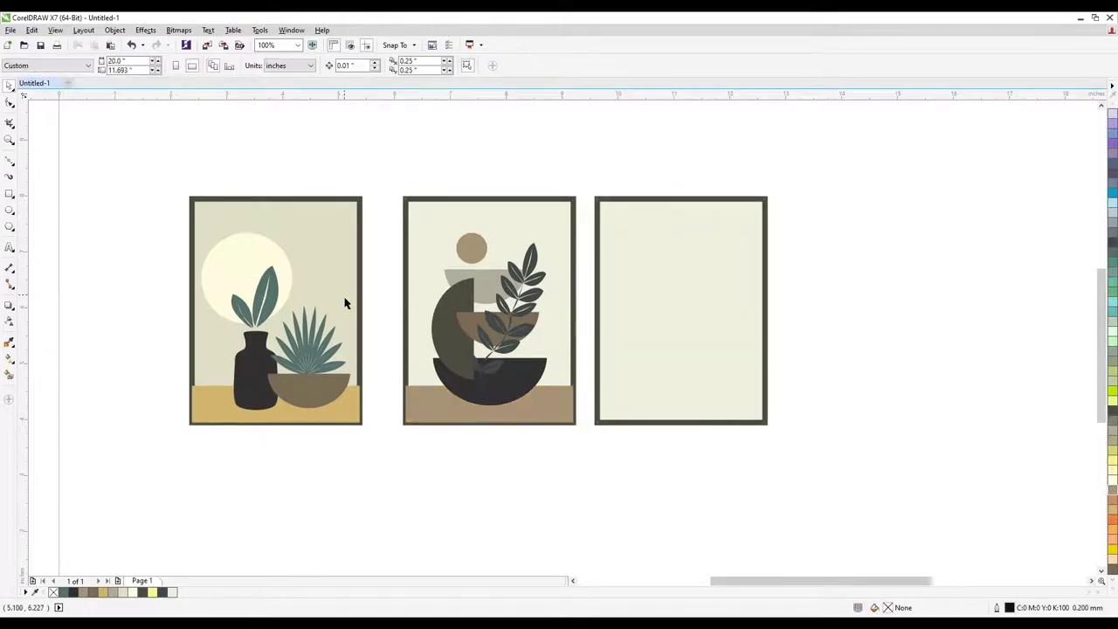
- Build a brown half-circle dome at the base of the third panel and add a flipped olive-green copy above it
drag(509, 395, 681, 342)
click(818, 305)
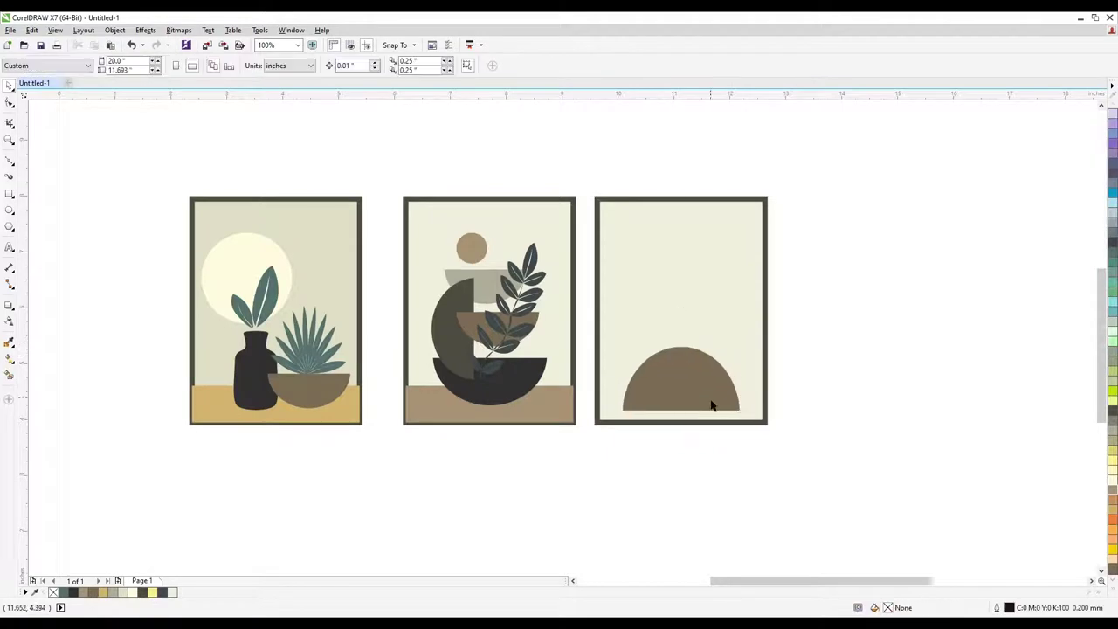
click(712, 405)
mouse_move(681, 412)
mouse_down()
mouse_move(708, 306)
mouse_move(699, 295)
mouse_move(766, 267)
mouse_move(669, 229)
mouse_move(698, 266)
mouse_move(776, 283)
mouse_up()
click(1112, 443)
- Add a narrow upright half-circle slice and an orange circle about 0.55 in wide above the olive half-circle
click(957, 399)
click(725, 321)
scroll(699, 266, up, 2)
key(F7)
drag(680, 226, 750, 296)
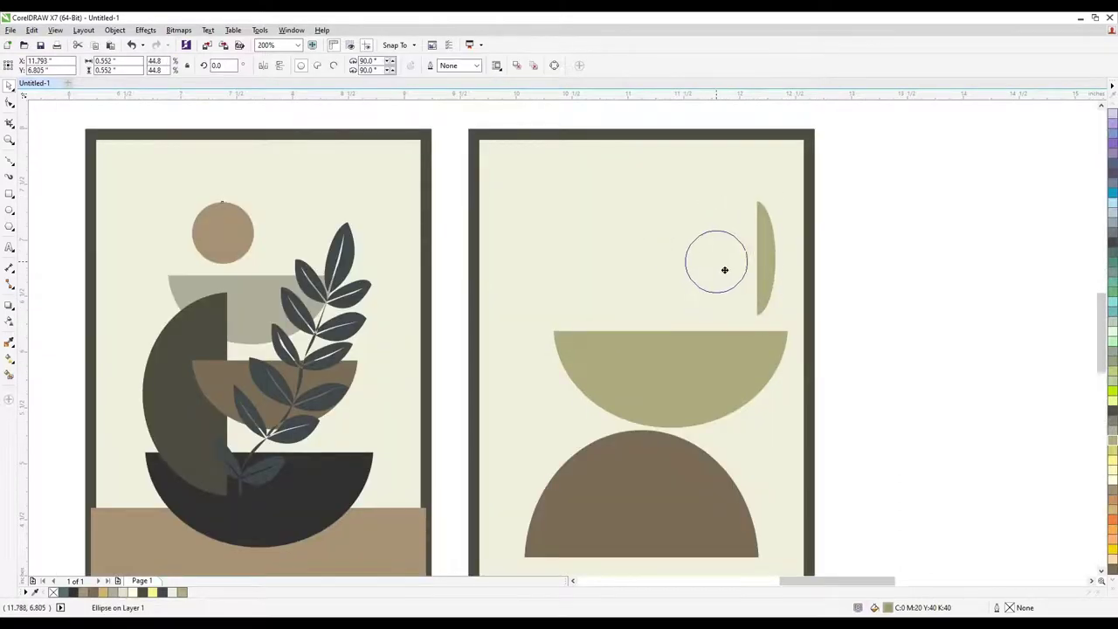
click(1111, 494)
click(1112, 498)
click(867, 318)
- Draw a freeform arch about 1.3 × 1.2 in above the olive half-circle, tilt it about 15°, and fill it grey-beige
key(F5)
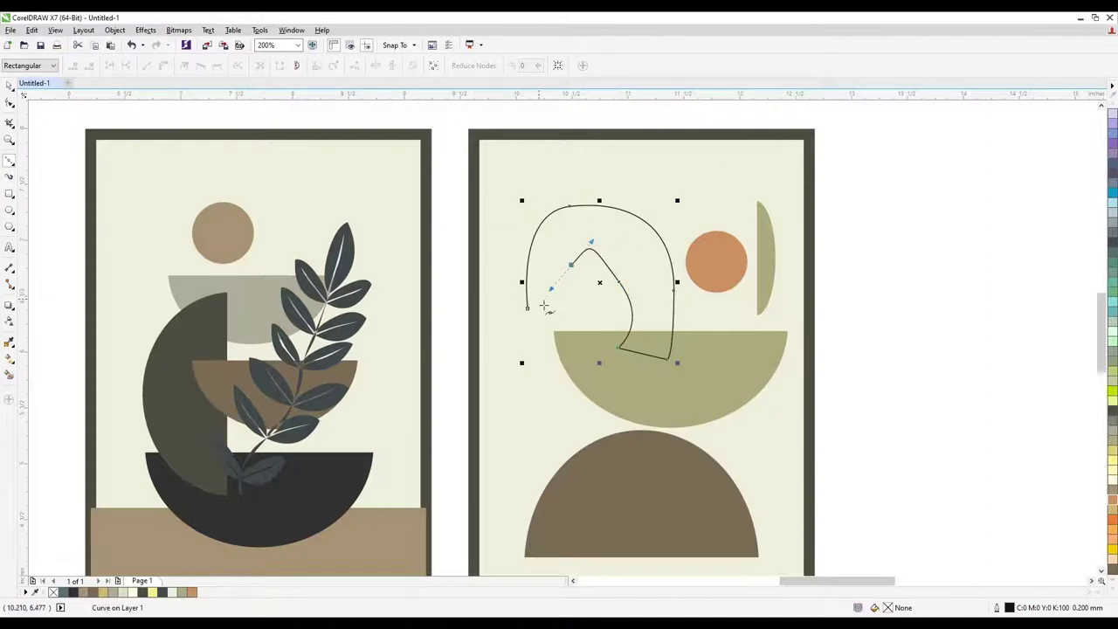
key(space)
drag(678, 363, 807, 298)
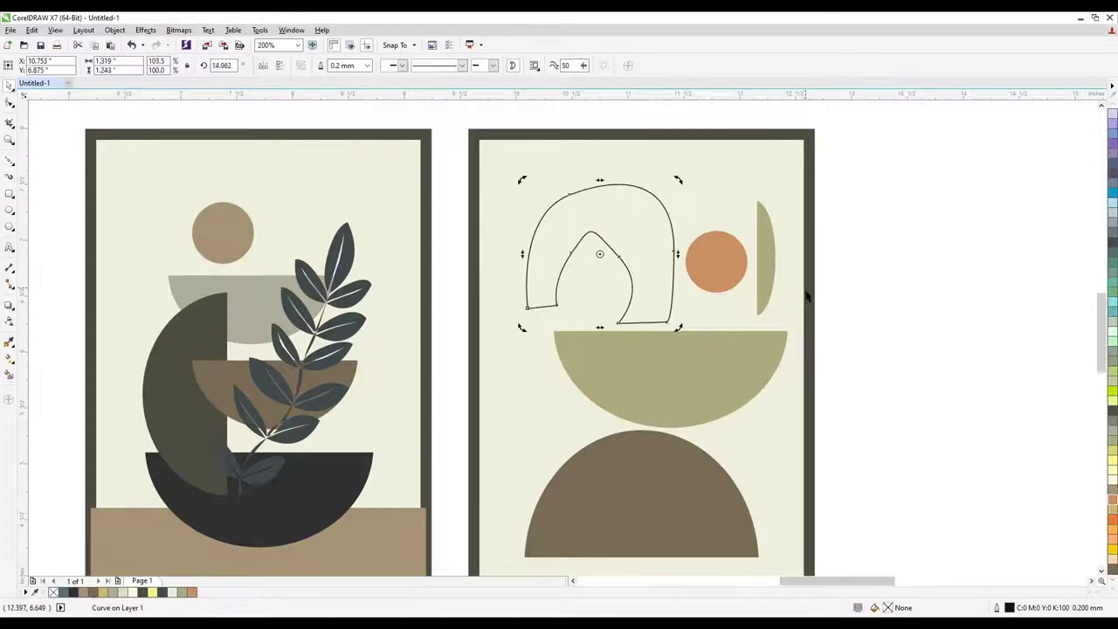
click(1114, 441)
scroll(724, 341, down, 3)
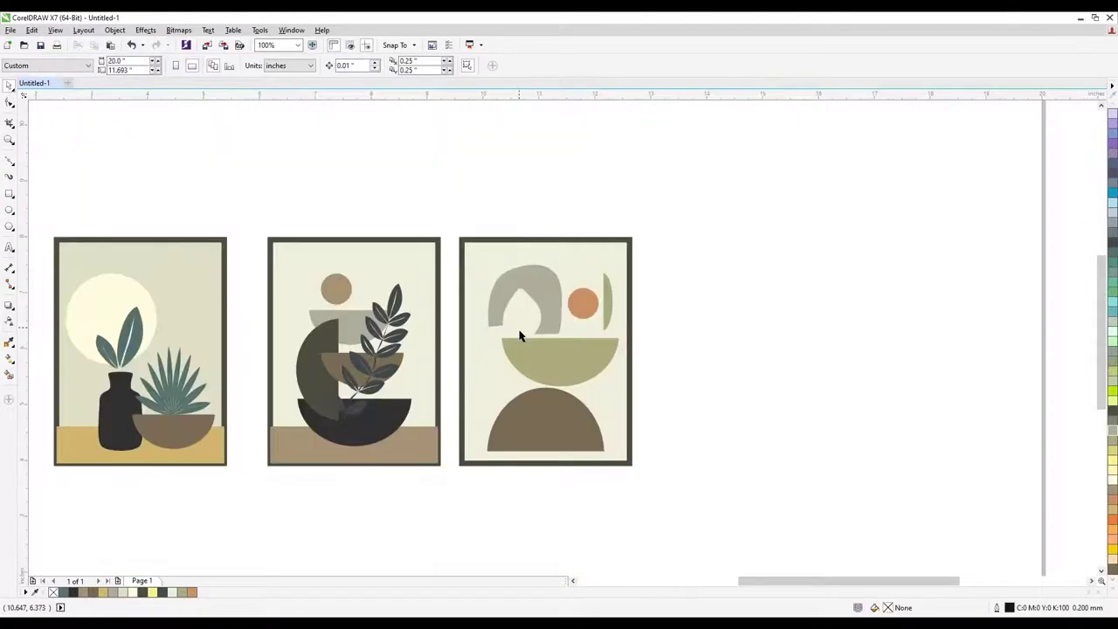
- Widen the grey-beige arch so it reaches behind the orange circle, and fill the narrow slice with muted yellow
scroll(576, 323, up, 3)
scroll(576, 323, up, 3)
scroll(564, 341, down, 3)
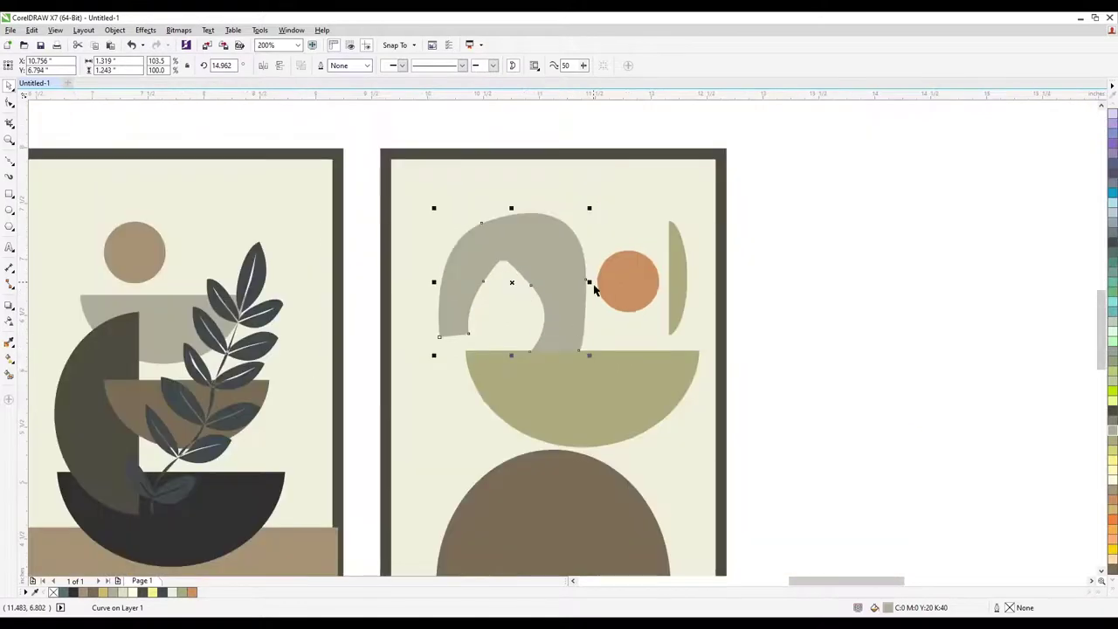
scroll(593, 287, up, 3)
click(659, 297)
click(653, 379)
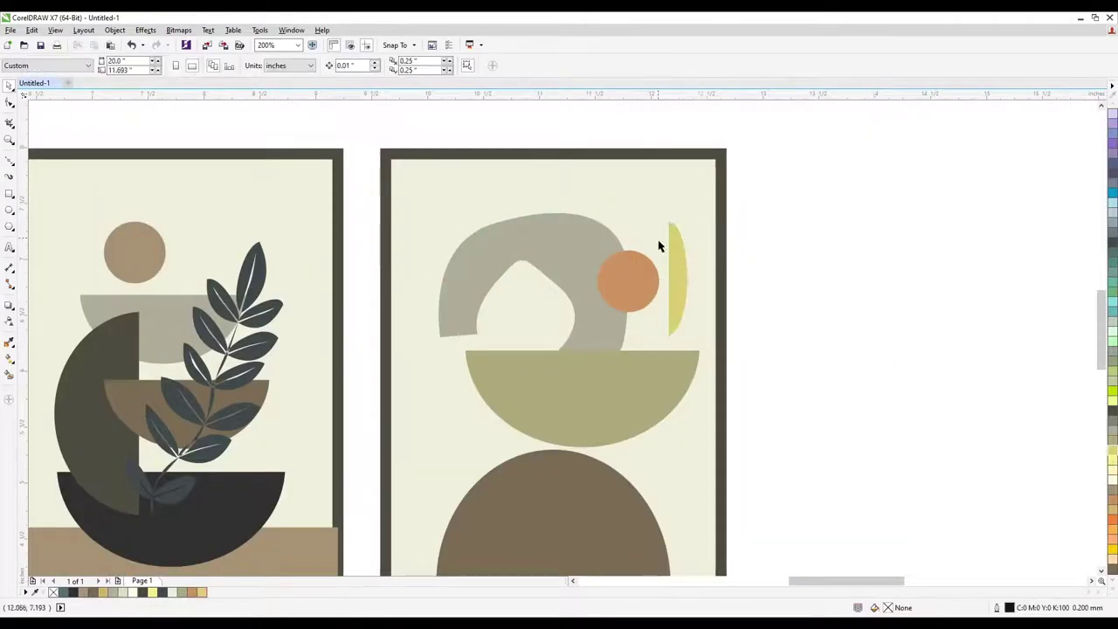
- Add a mirrored copy of the leafy branch to the third artwork and a smaller copy at 57.5% beside it above the dome
scroll(661, 244, down, 3)
key(ctrl+v)
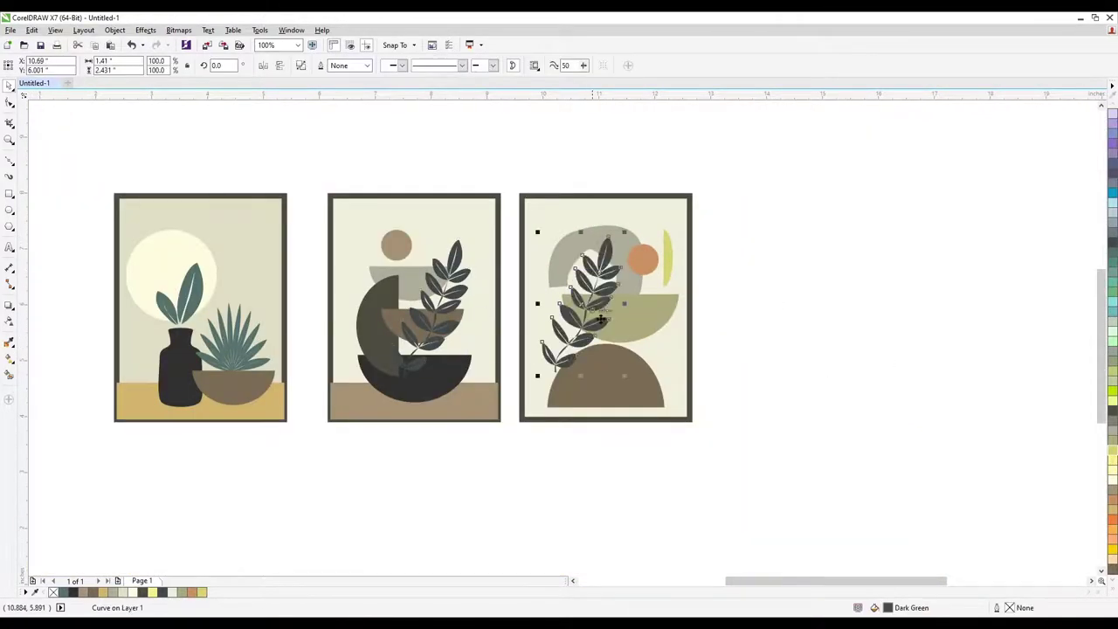
drag(541, 240, 557, 265)
drag(555, 361, 600, 368)
scroll(663, 339, up, 3)
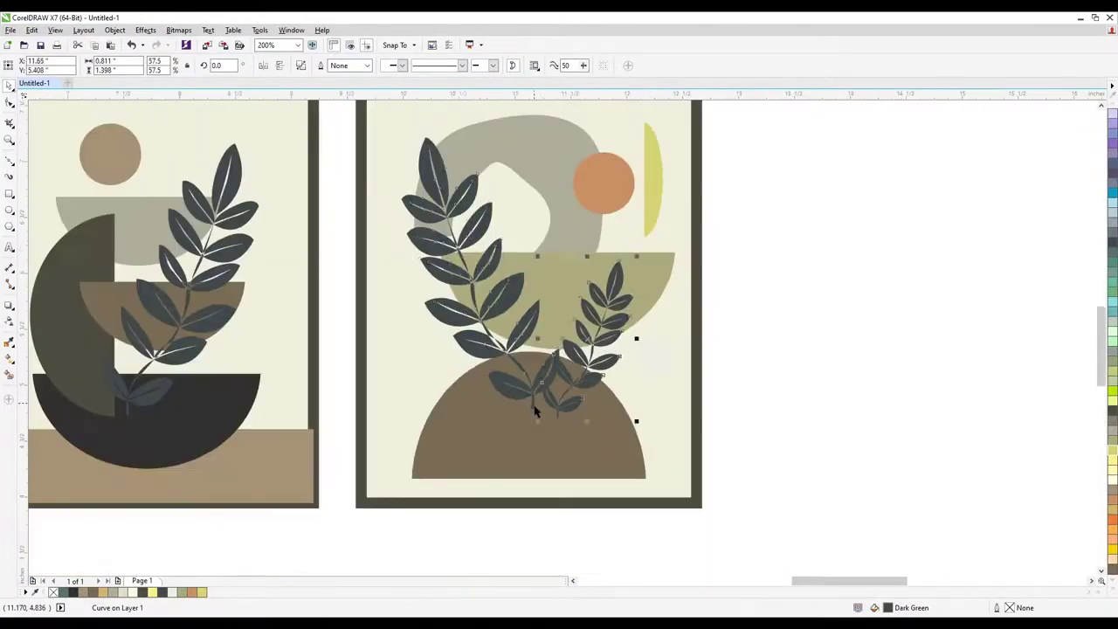
scroll(567, 322, down, 3)
click(799, 325)
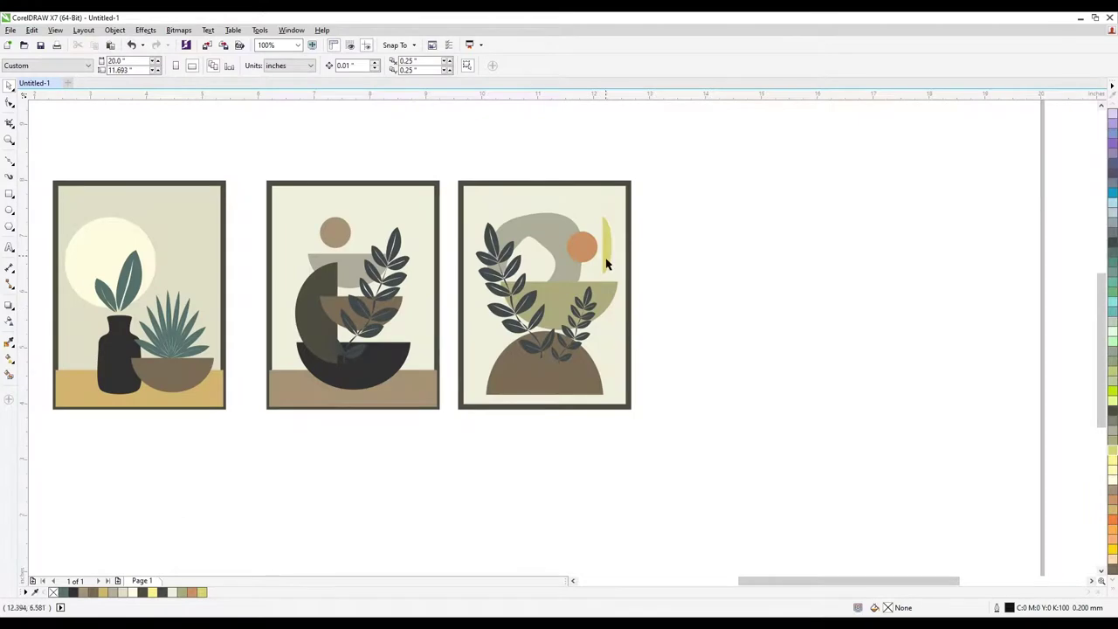
- Reduce the outlines of all three artwork backgrounds to a thin line
key(ctrl+a)
scroll(393, 140, left, 1)
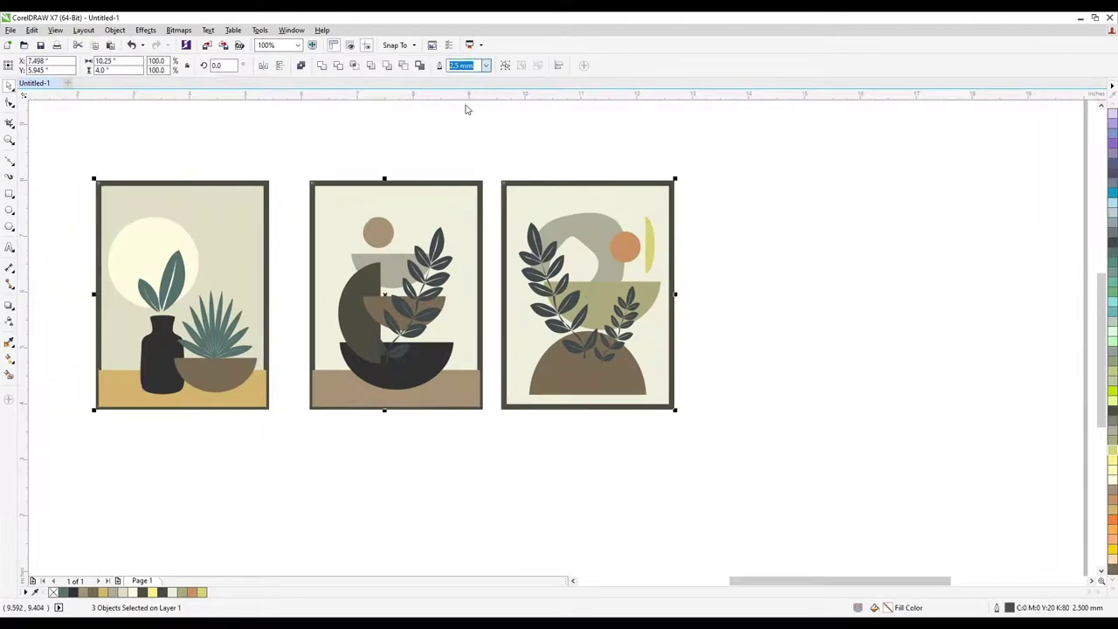
drag(284, 147, 299, 200)
- Rearrange the artworks in a row with the arch design first, the potted plants in the middle and the stacked bowls last
key(F3)
drag(615, 303, 890, 306)
drag(506, 305, 816, 340)
key(Escape)
key(F4)
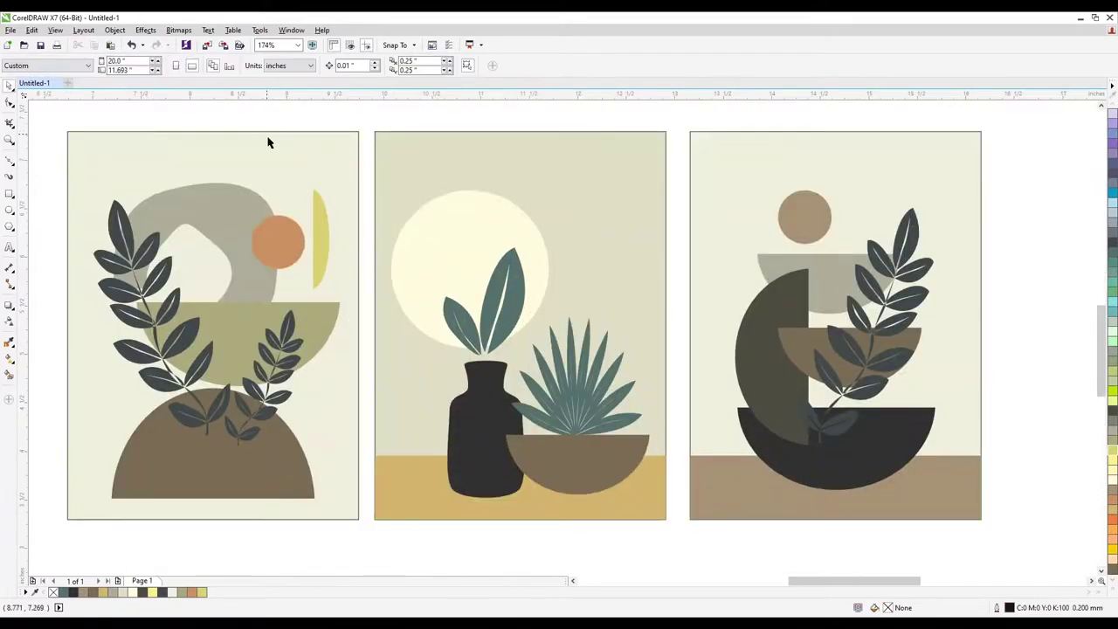
click(268, 143)
key(Left)
key(Escape)
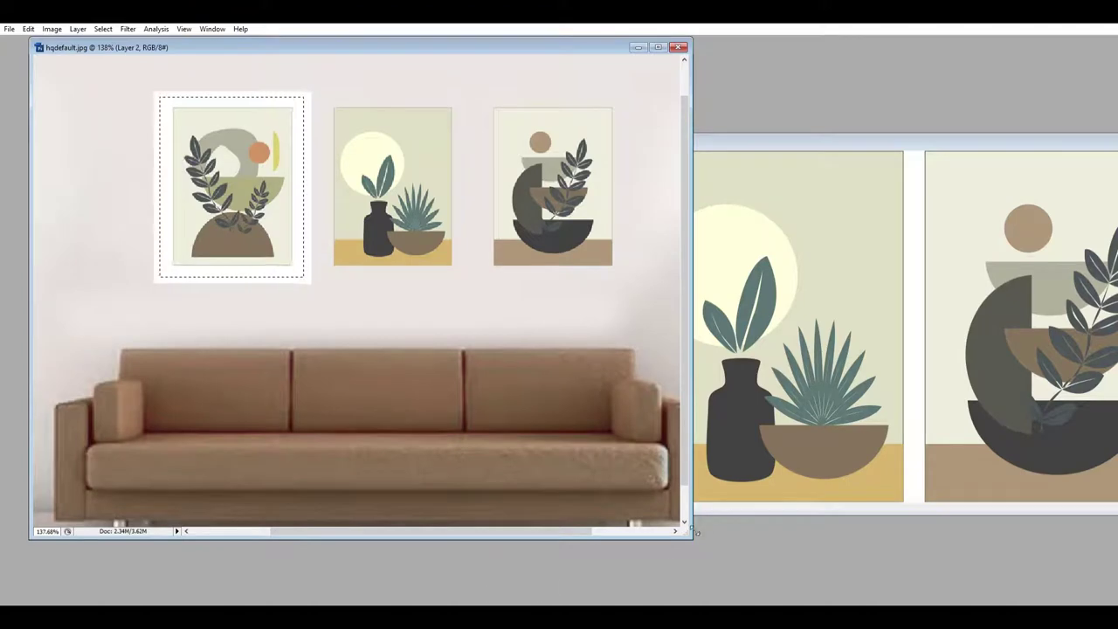
- In Photoshop, enlarge the hqdefault.jpg room image window and duplicate the white frame around the second and third artworks
drag(696, 531, 821, 597)
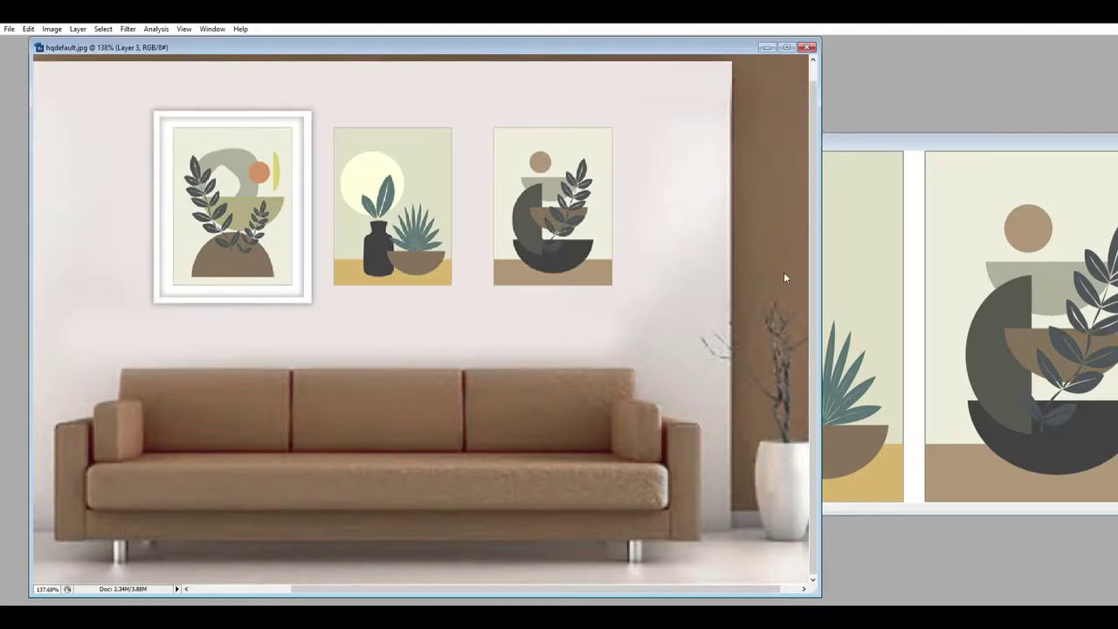
click(227, 258)
drag(245, 289, 556, 296)
key(ctrl+j)
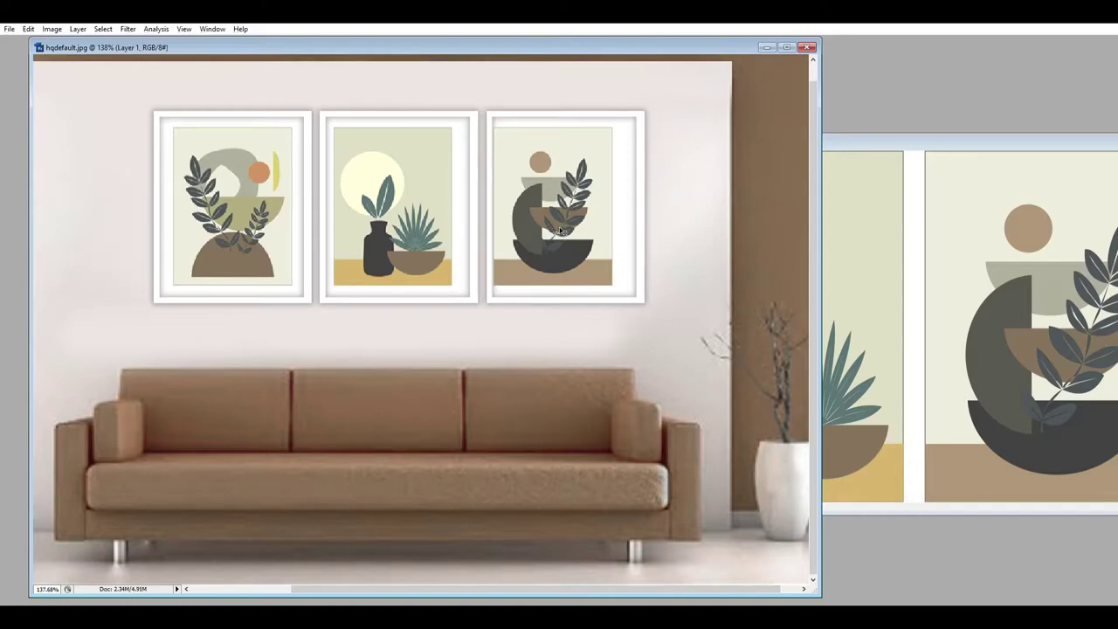
- Show the room image full screen and shift the second and third artworks right to centre the middle print in its frame
key(shift+Right)
key(shift+Left)
drag(380, 282, 317, 312)
key(f)
key(shift+Right)
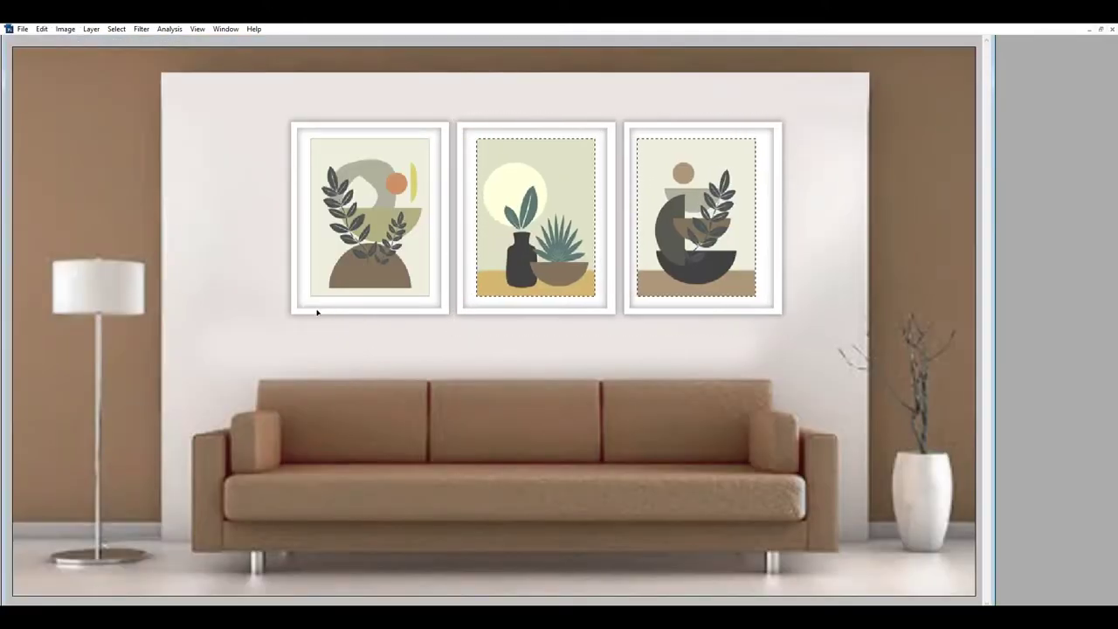
- Remove the middle print from the selection and nudge the third artwork right towards the centre of its frame
drag(779, 112, 624, 312)
key(Right)
key(Right)
key(Right)
key(Right)
key(Right)
key(Right)
key(Right)
key(Right)
key(Right)
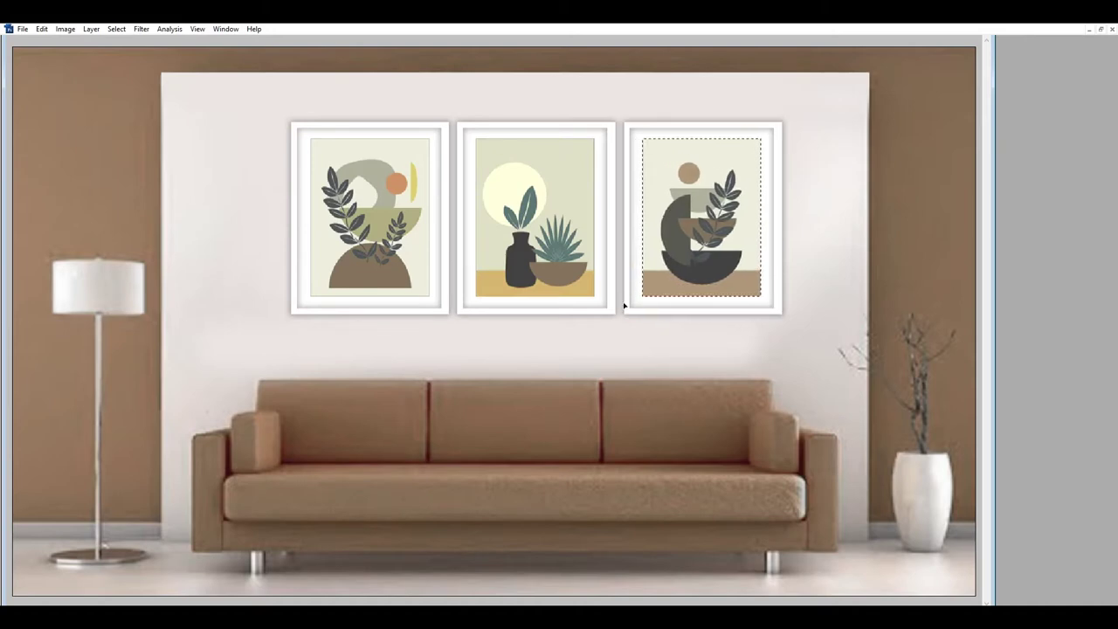